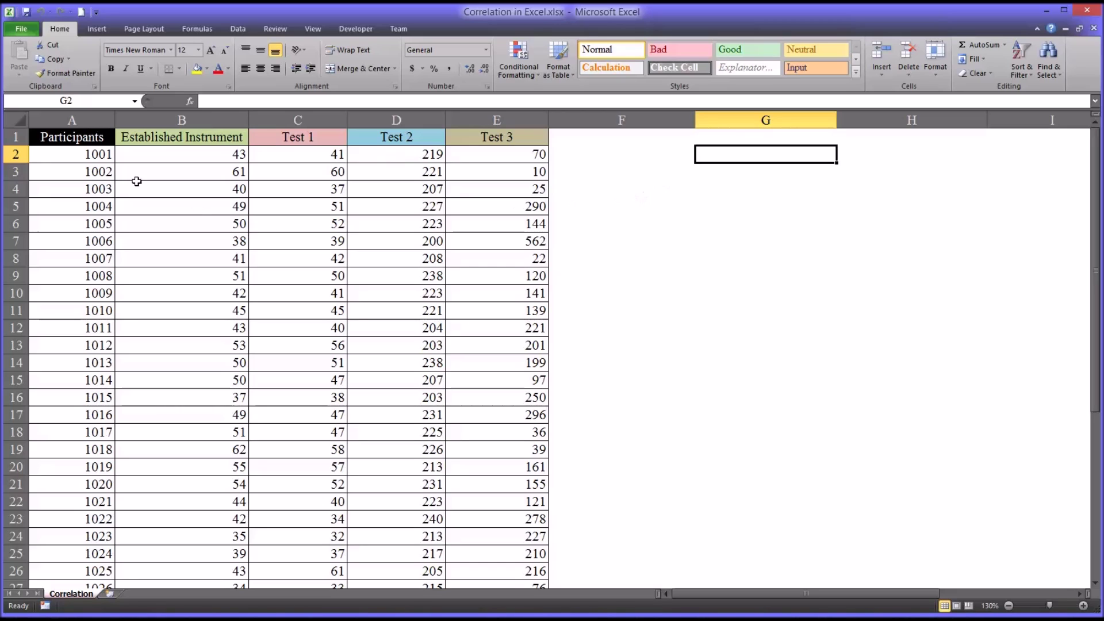
Select the Participants, Established Instrument and Test 1–3 columns, then return to cell B2
click(72, 136)
key(ctrl+shift+Down)
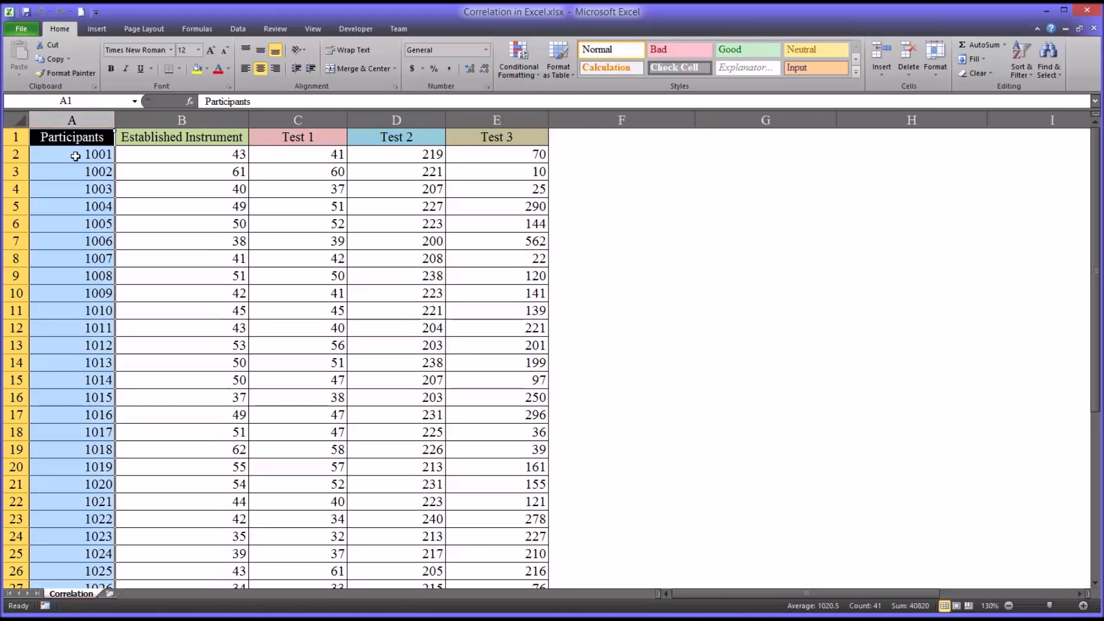
drag(1097, 175, 1072, 162)
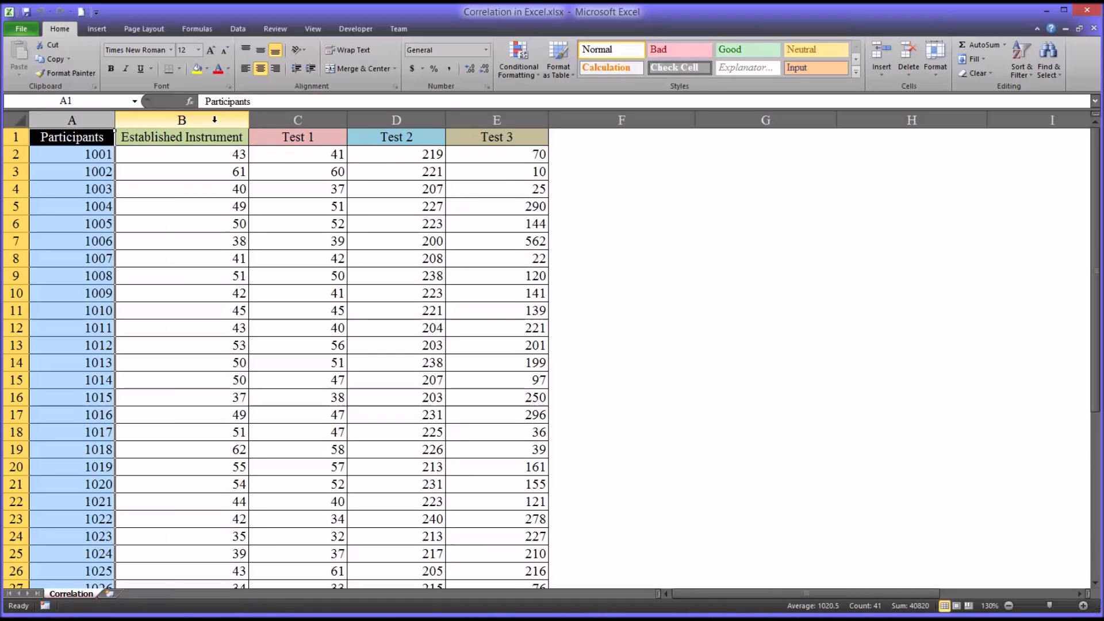
click(247, 138)
key(ctrl+shift+Down)
click(279, 119)
click(369, 120)
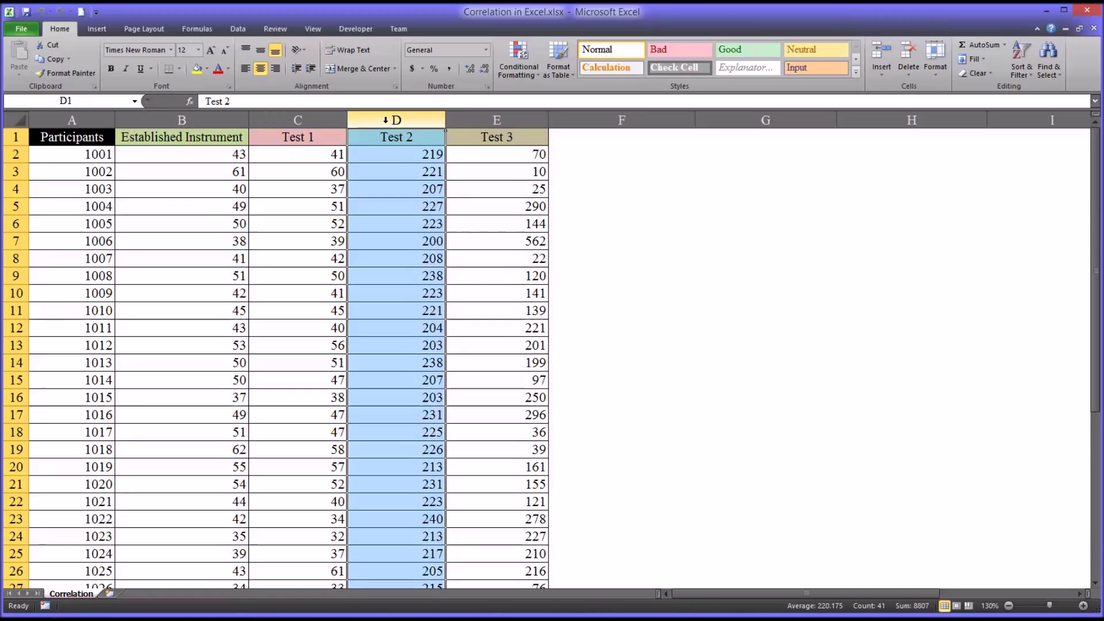
click(486, 115)
click(187, 118)
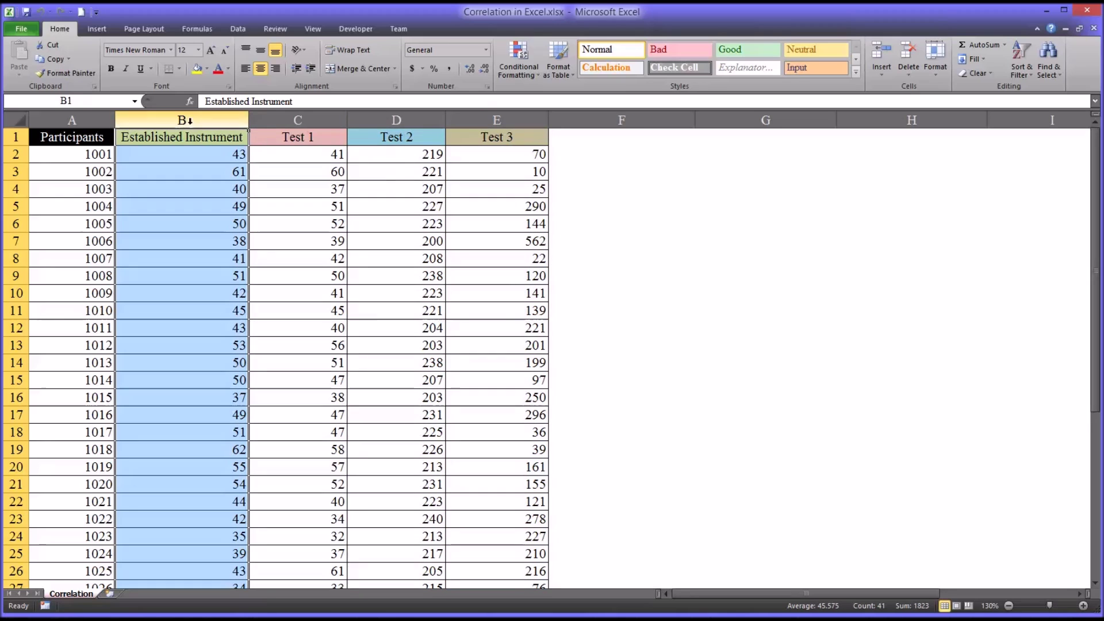
click(195, 156)
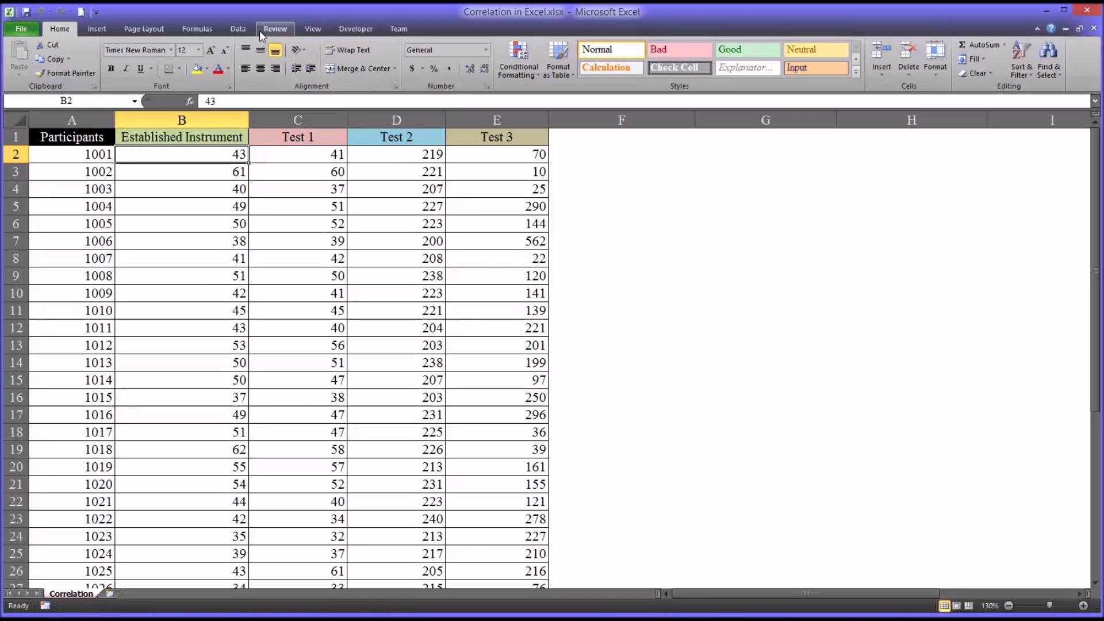
Enable the Analysis ToolPak add-in through Excel Options > Add-Ins
click(239, 28)
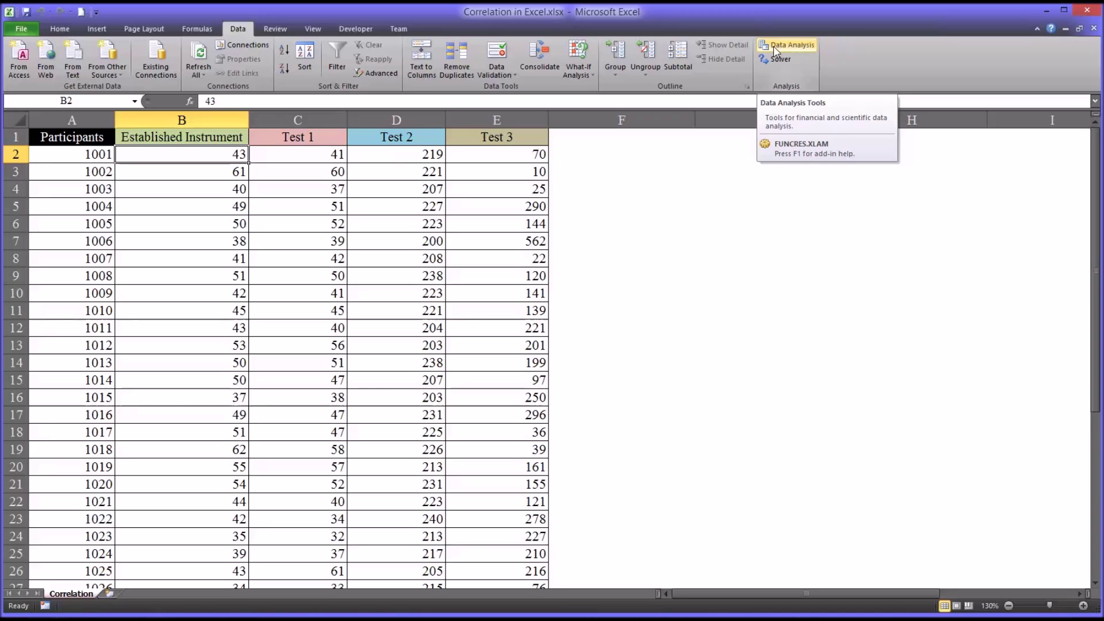
click(26, 27)
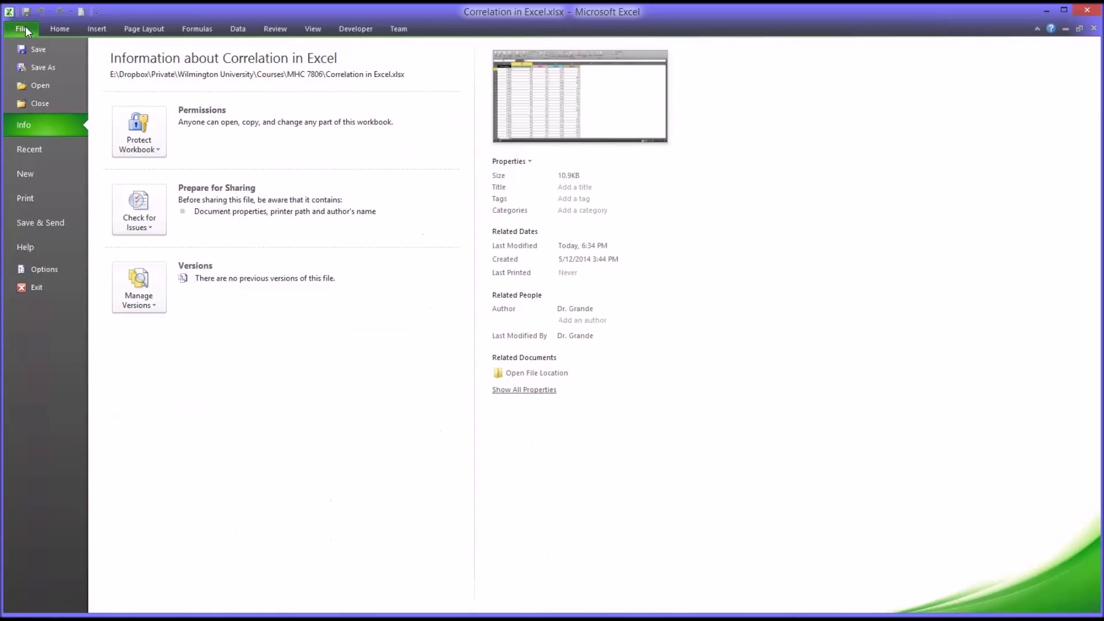
click(53, 268)
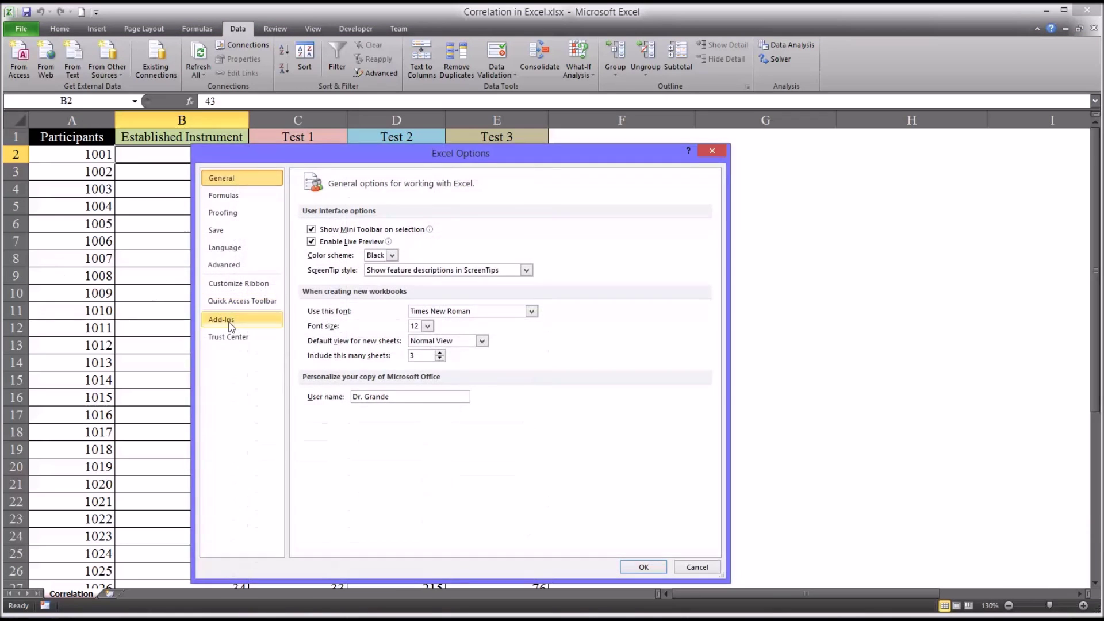
click(228, 322)
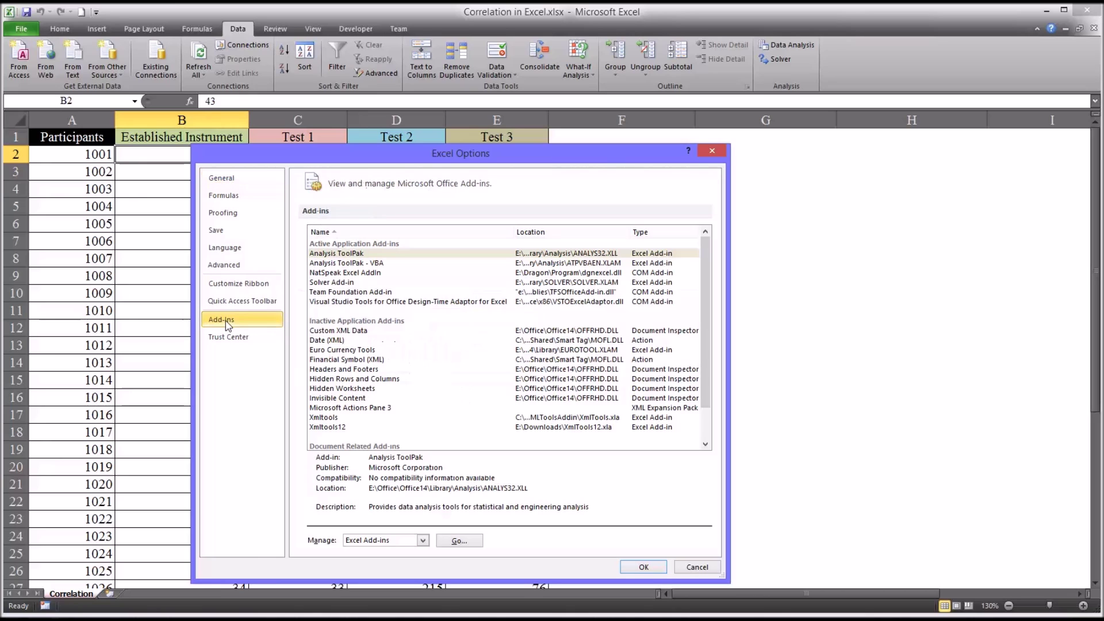
click(366, 254)
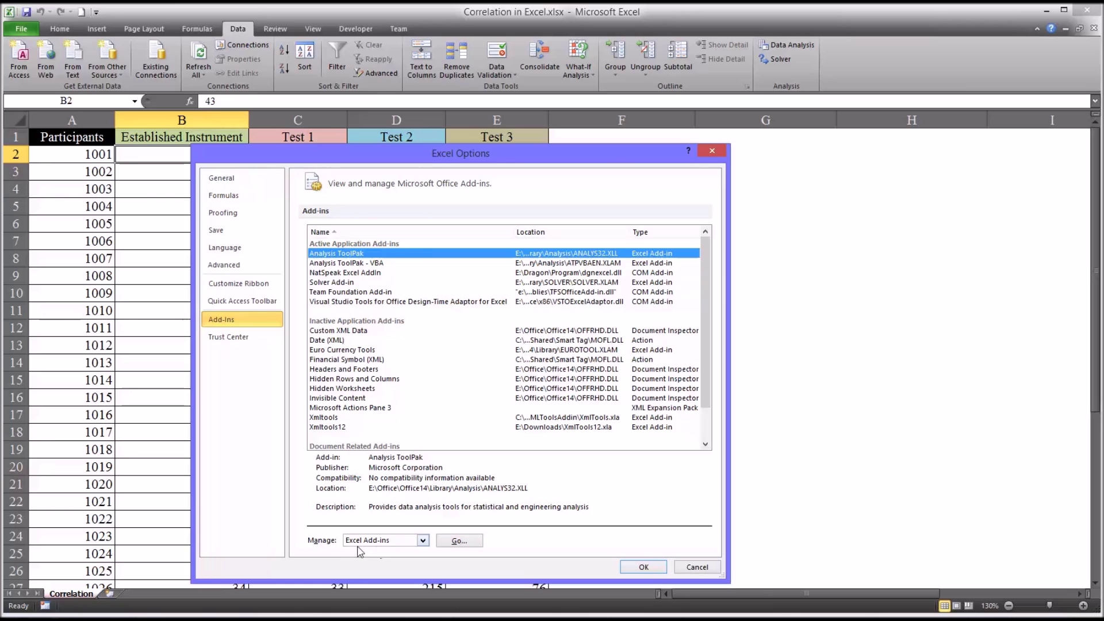
click(470, 543)
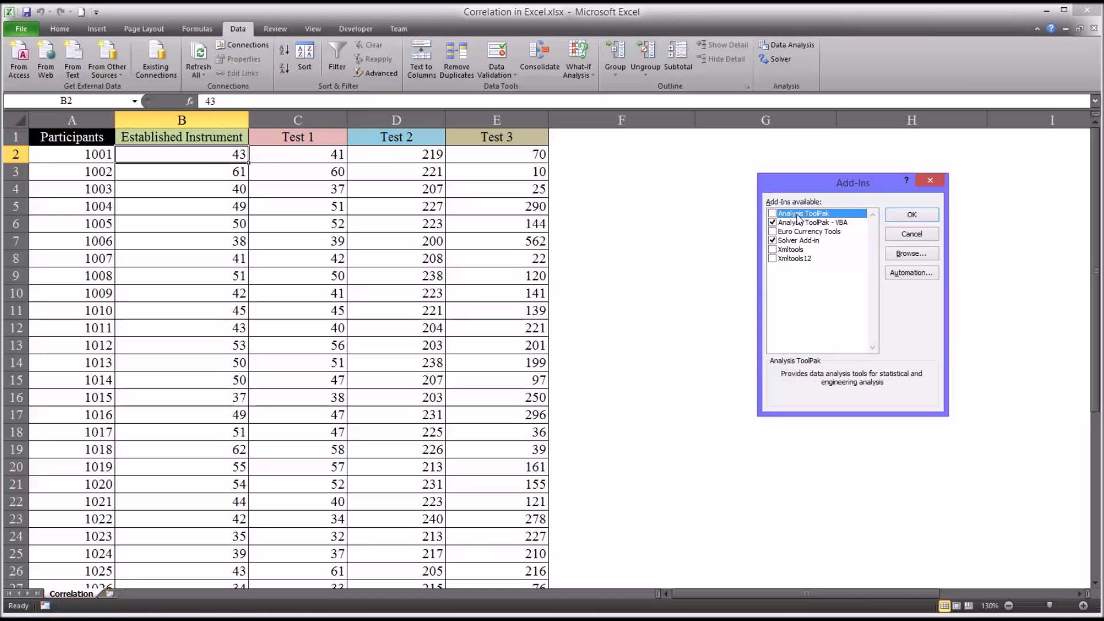
click(772, 213)
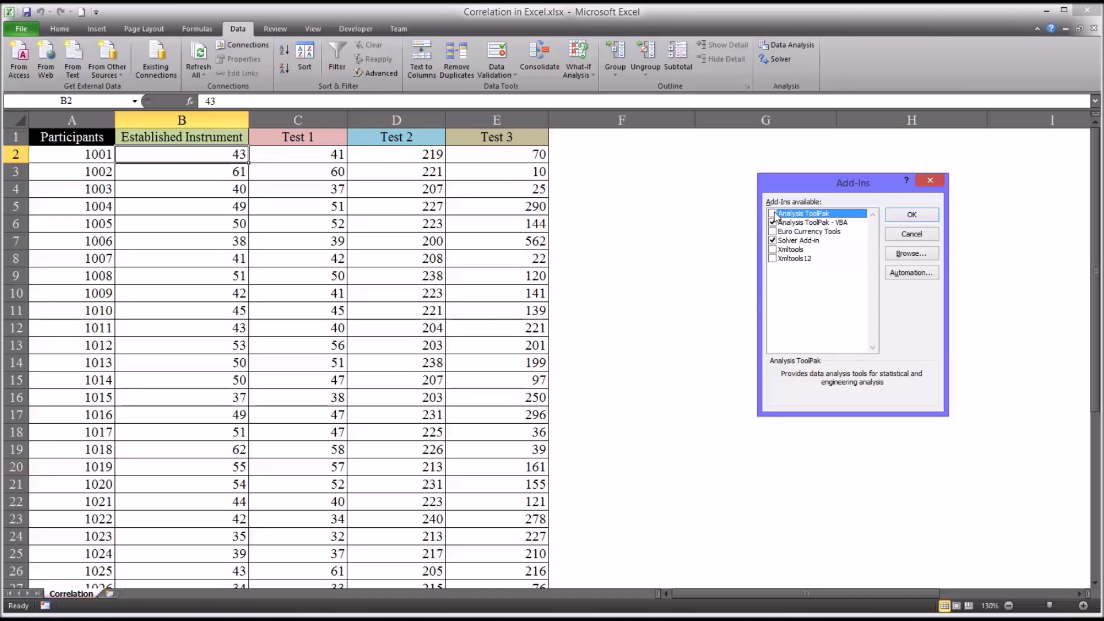
click(895, 216)
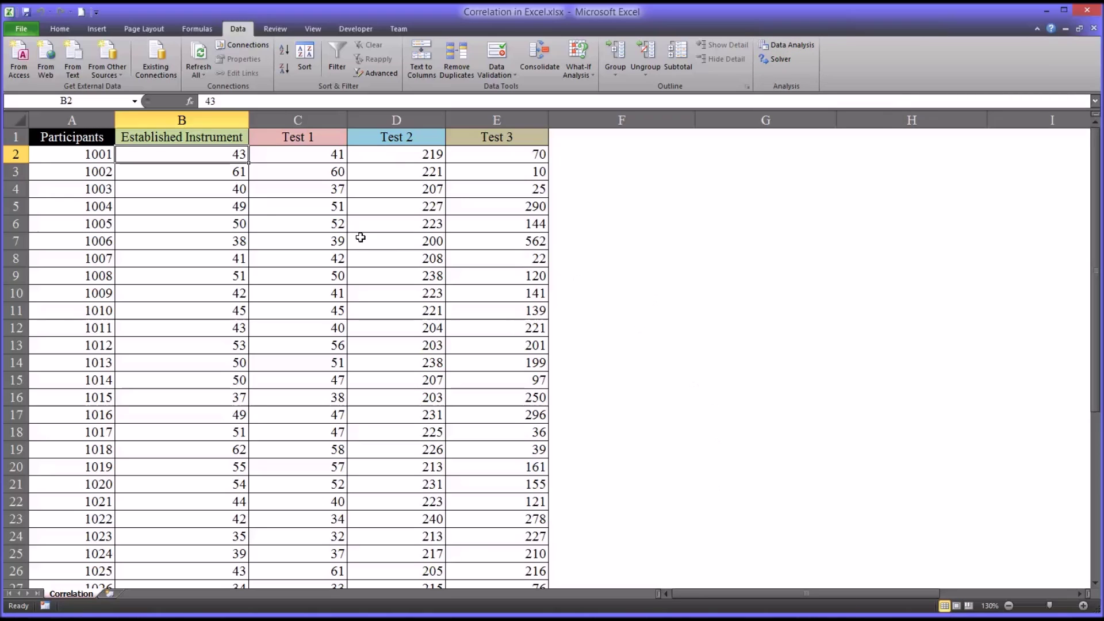
click(212, 119)
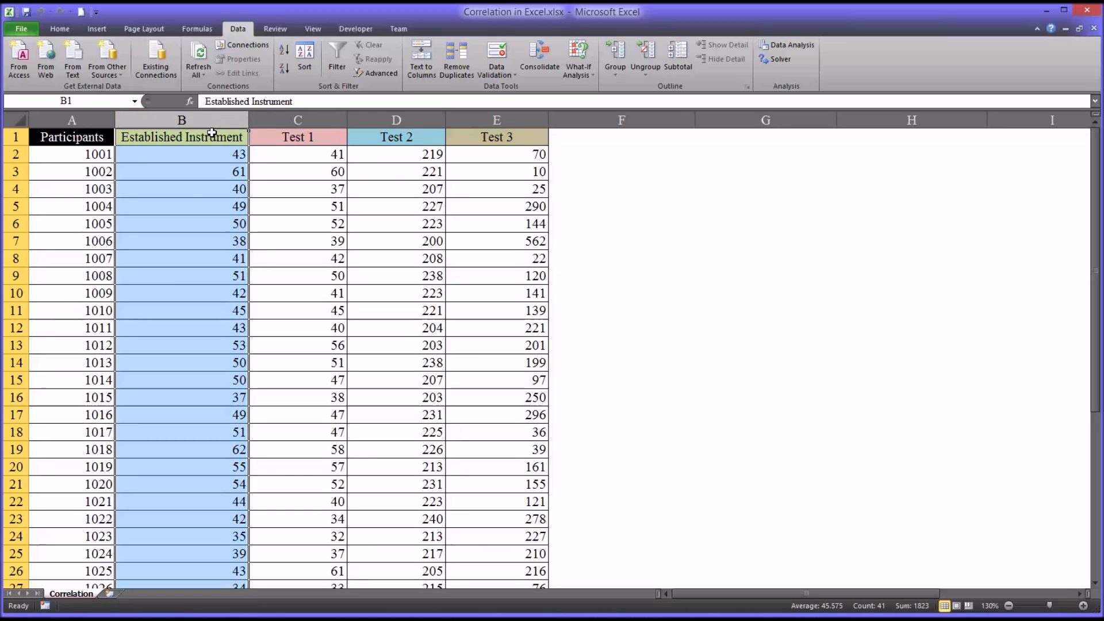
click(205, 153)
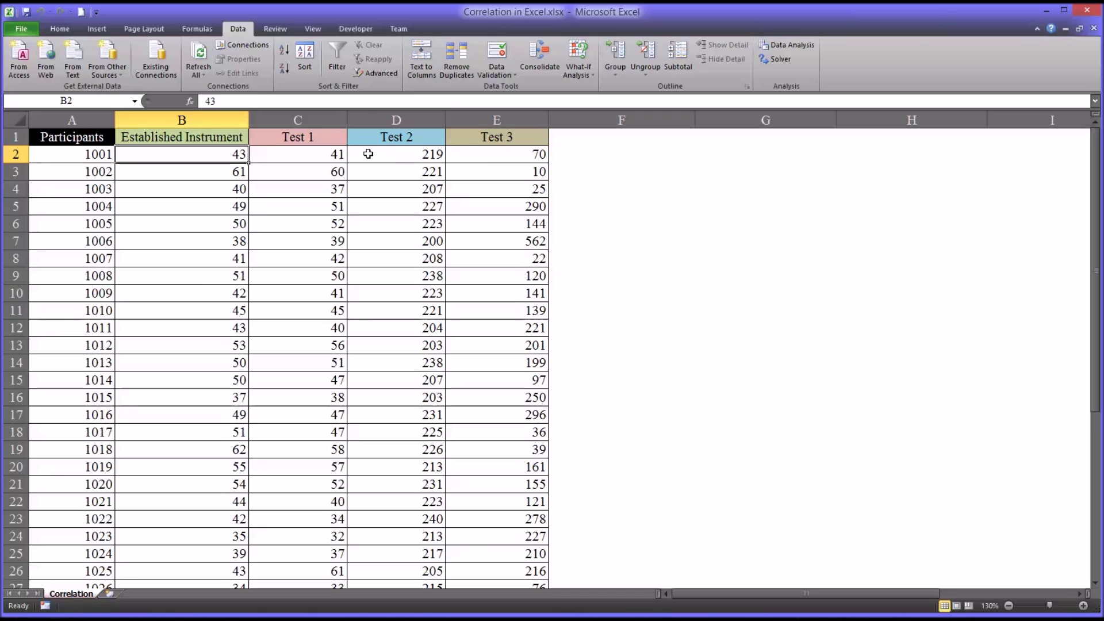
click(312, 122)
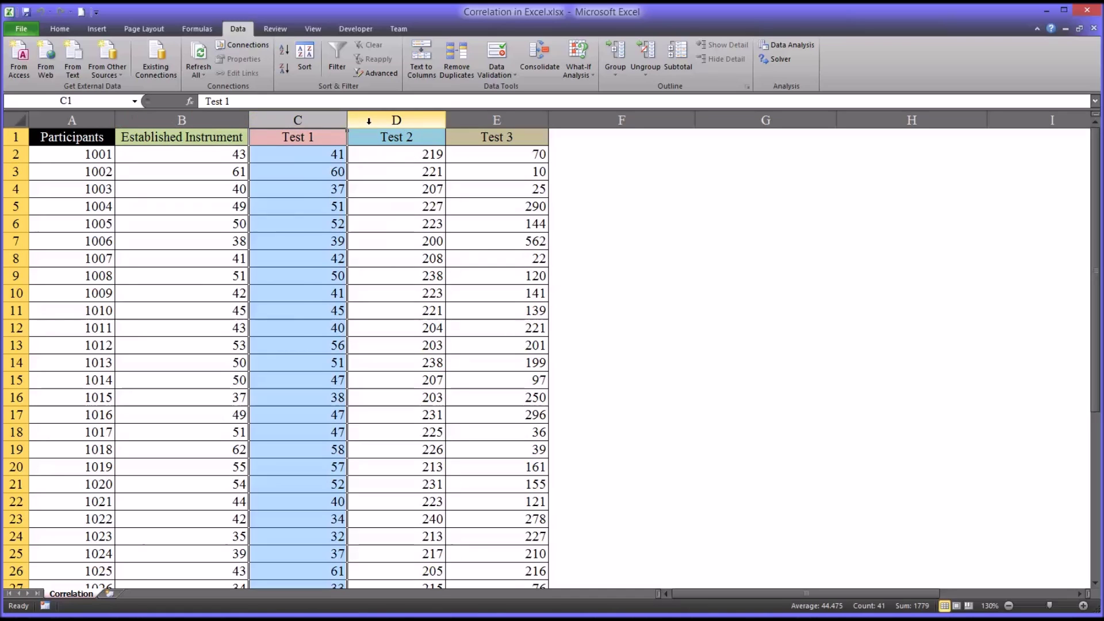
click(396, 120)
click(495, 121)
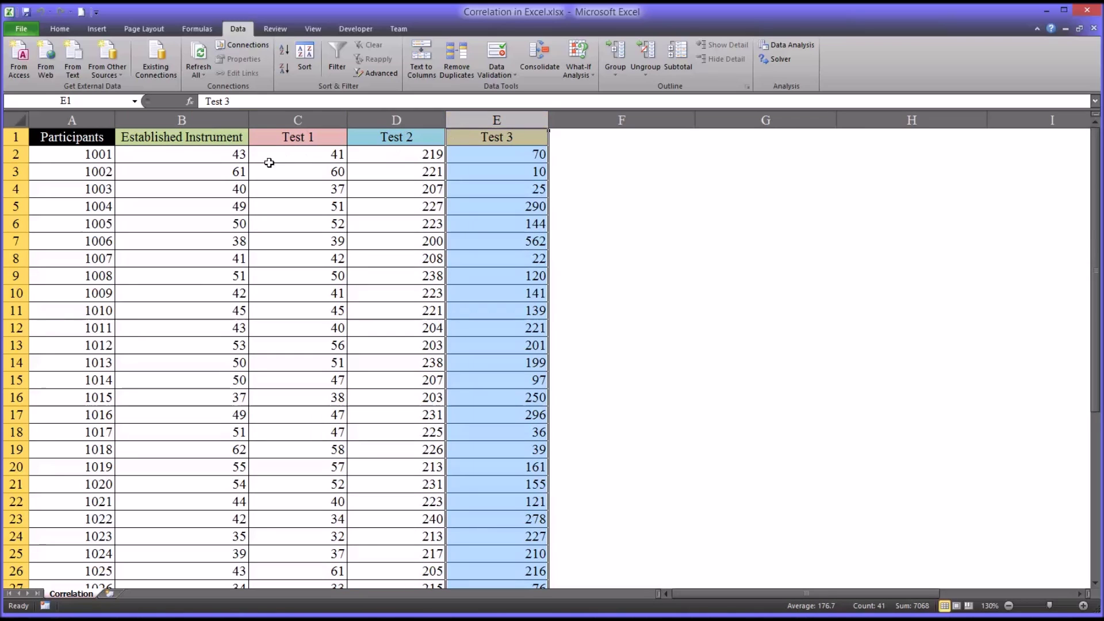
click(219, 156)
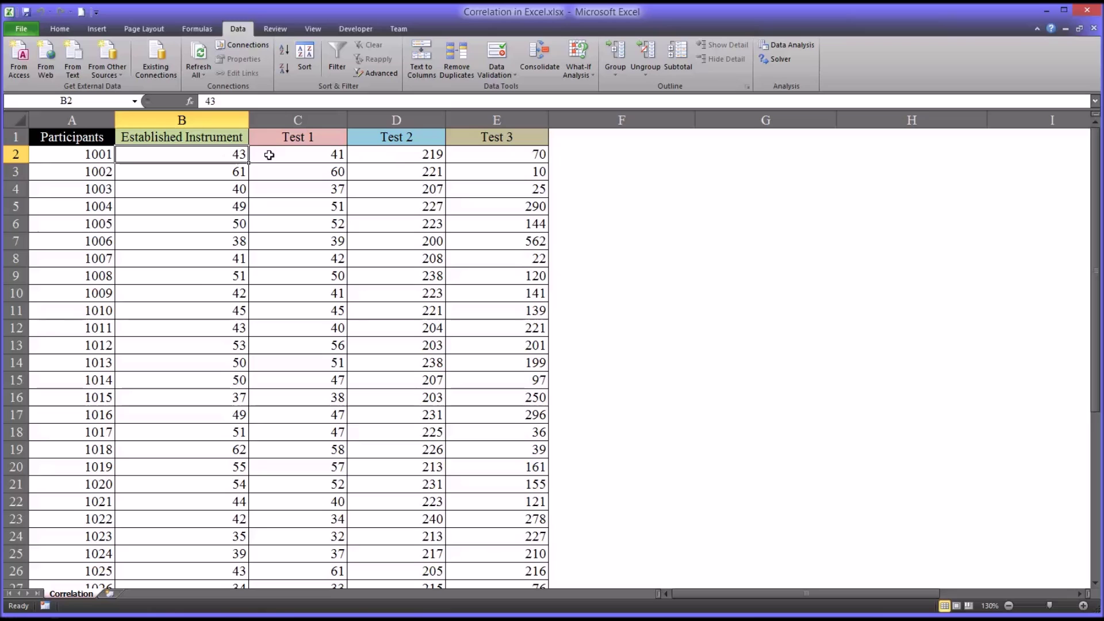
click(290, 153)
click(297, 120)
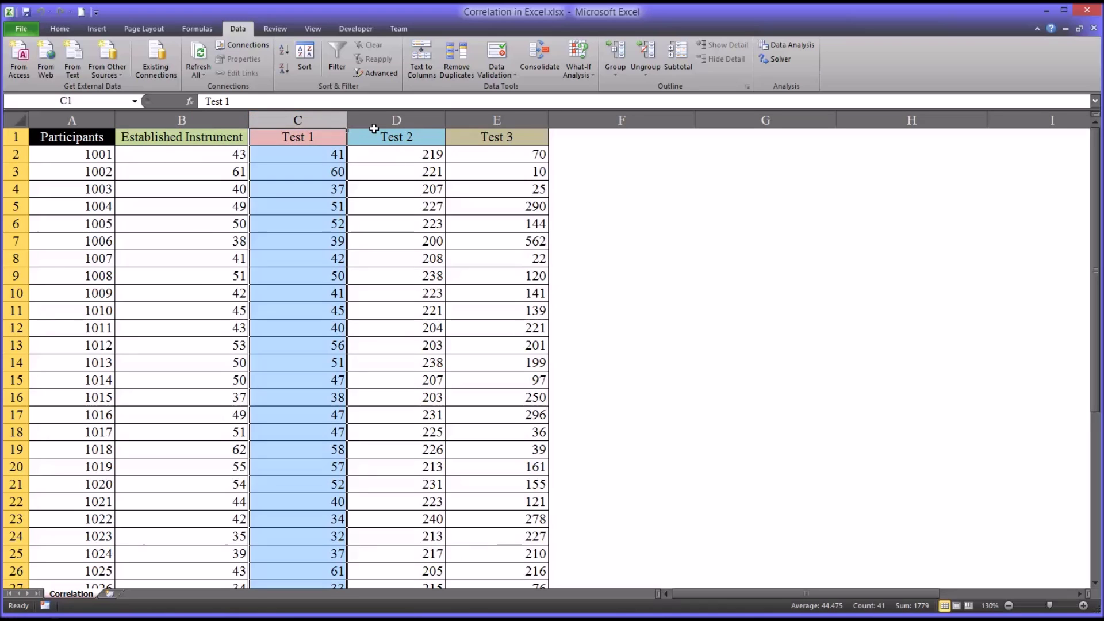
click(390, 120)
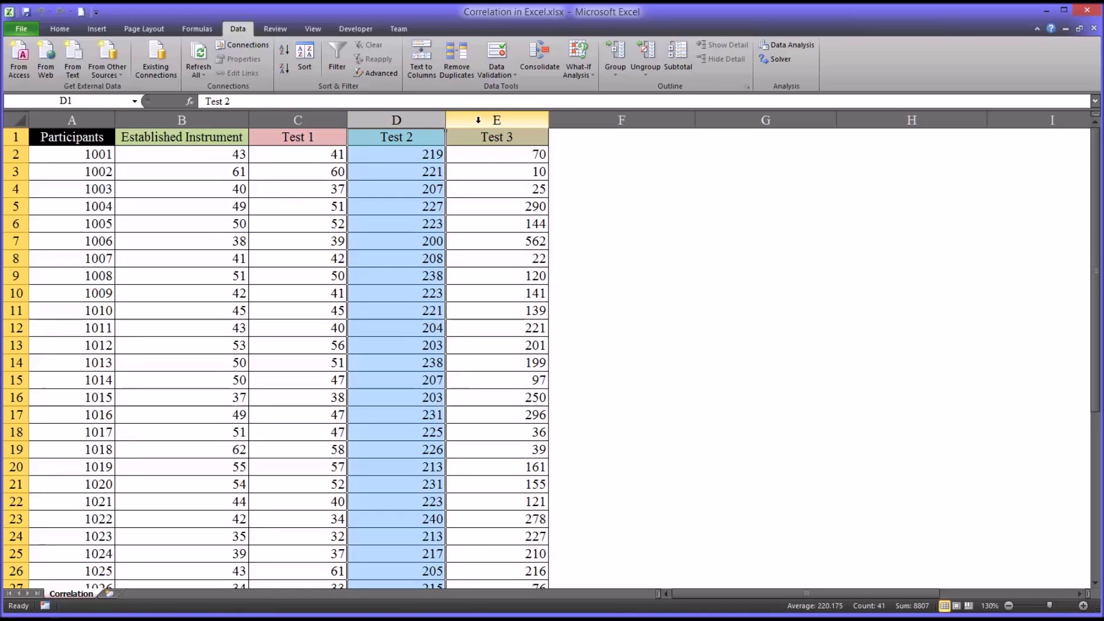
click(496, 120)
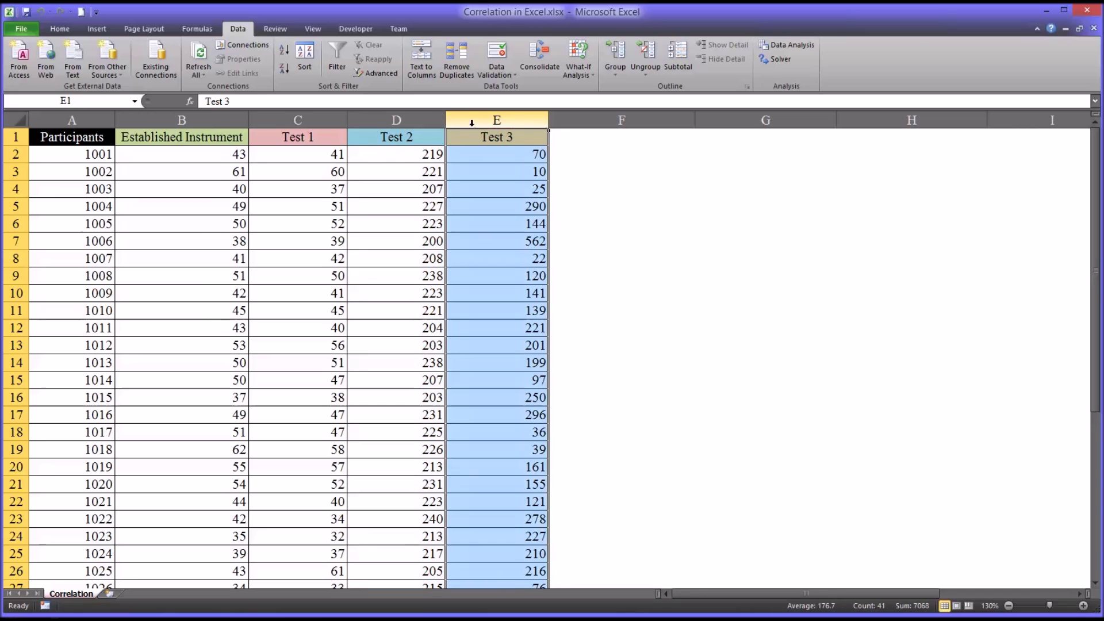
click(227, 120)
click(217, 158)
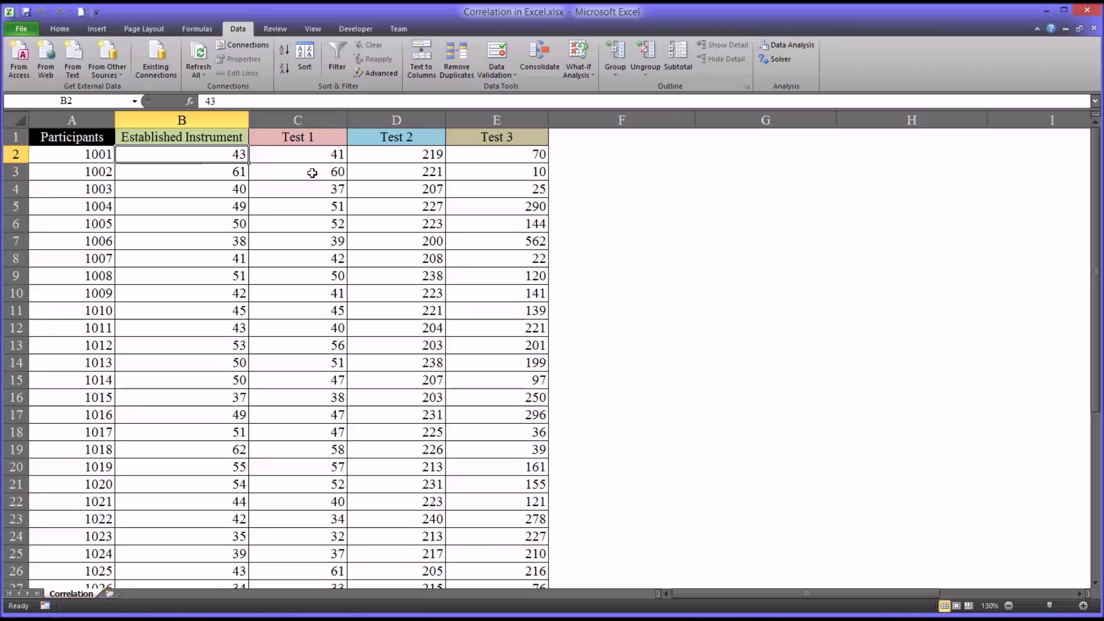
click(714, 164)
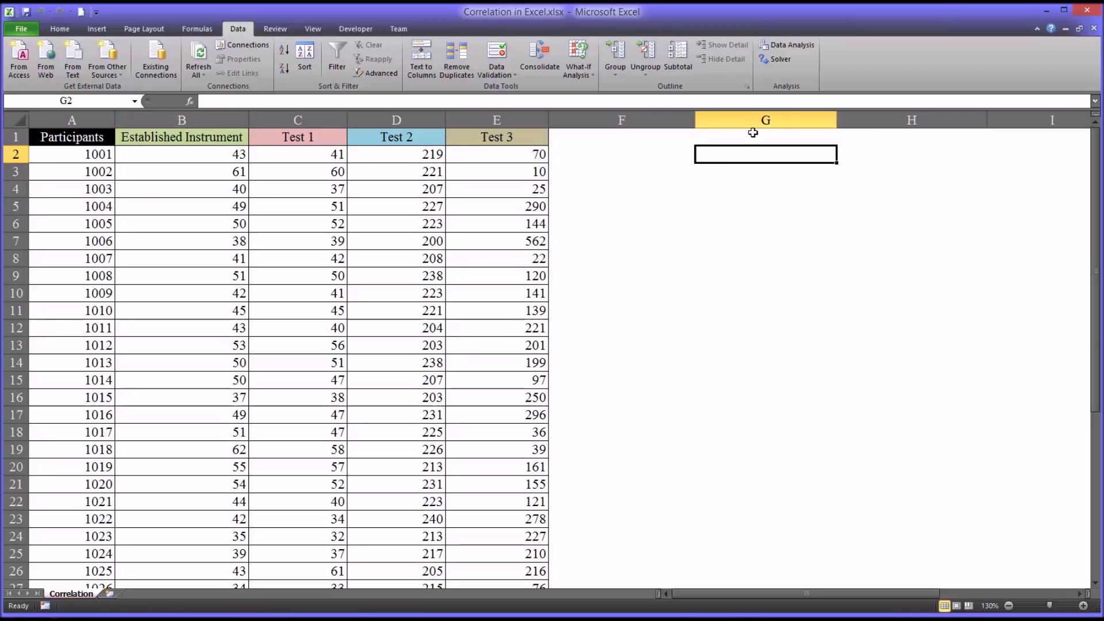
click(792, 46)
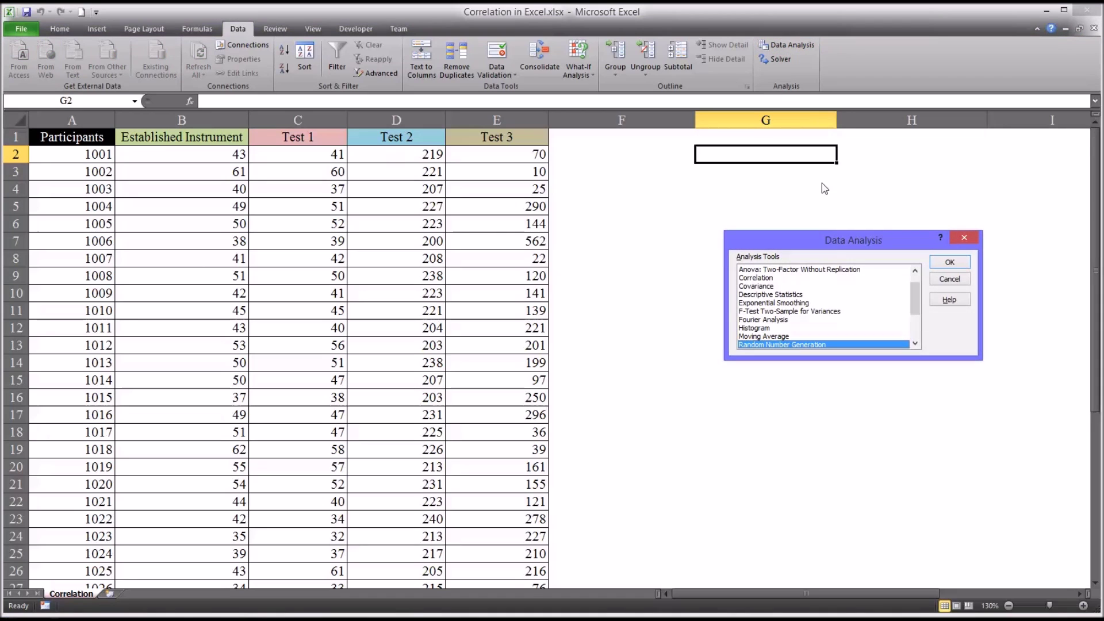
click(801, 287)
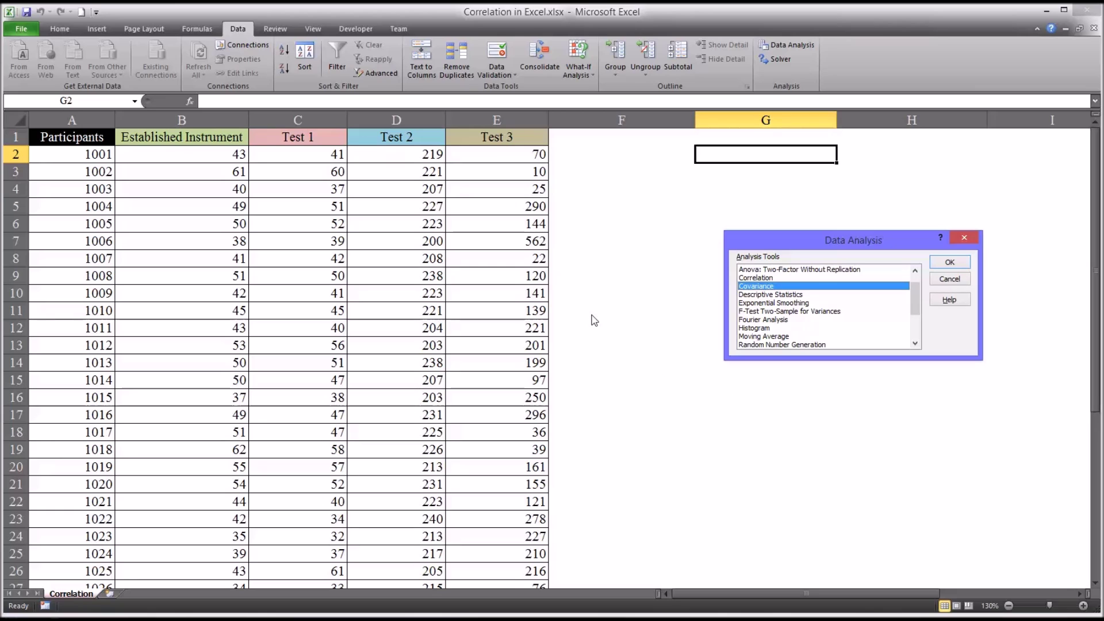
click(948, 279)
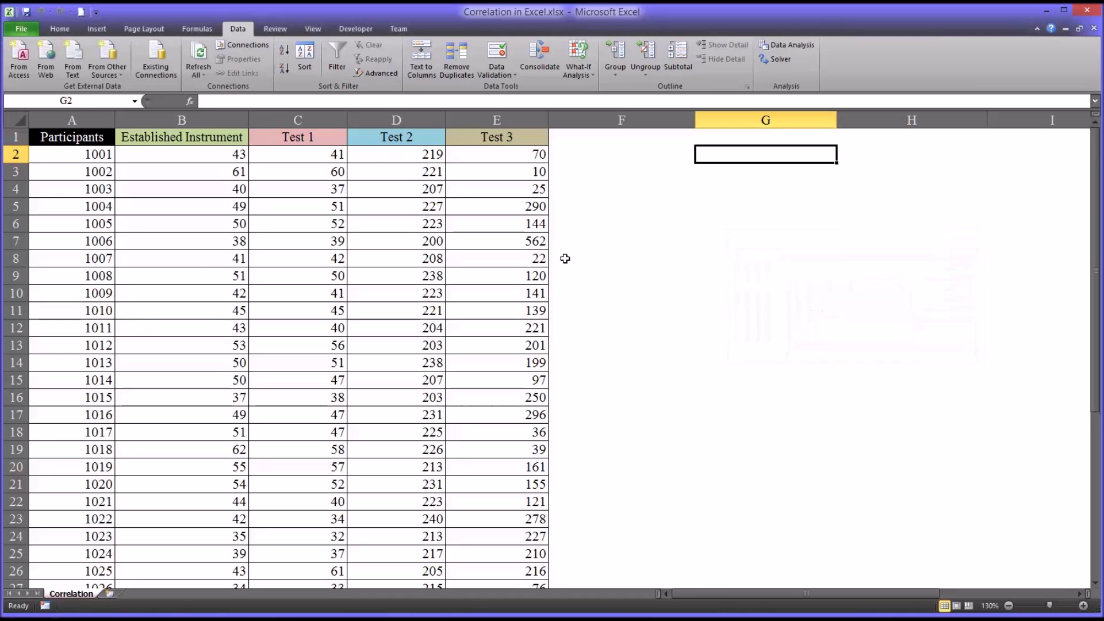
click(207, 122)
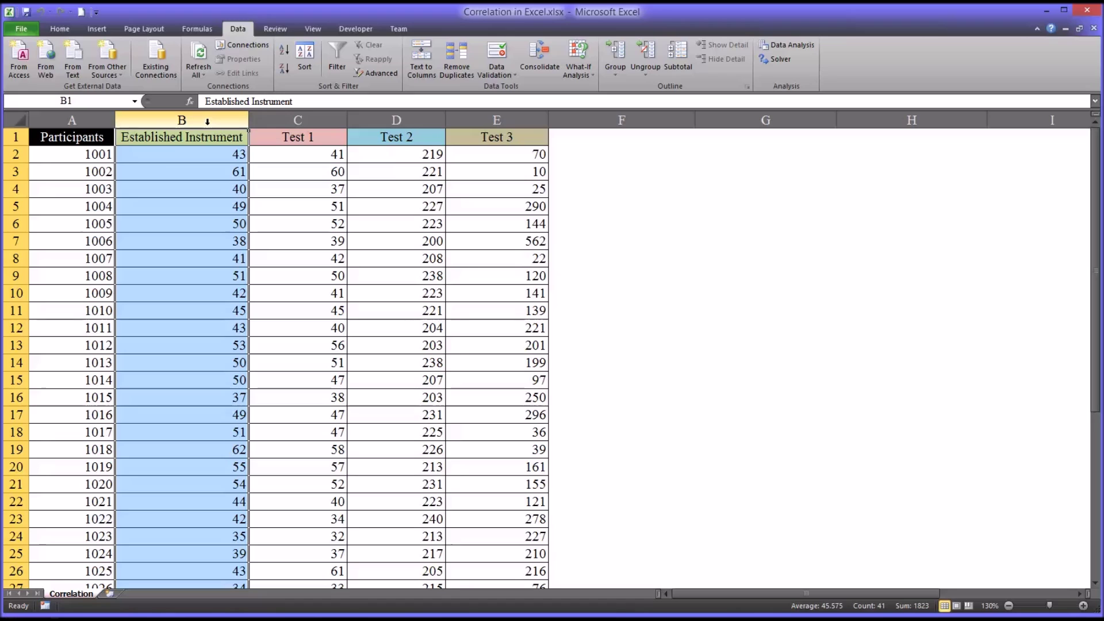
click(216, 154)
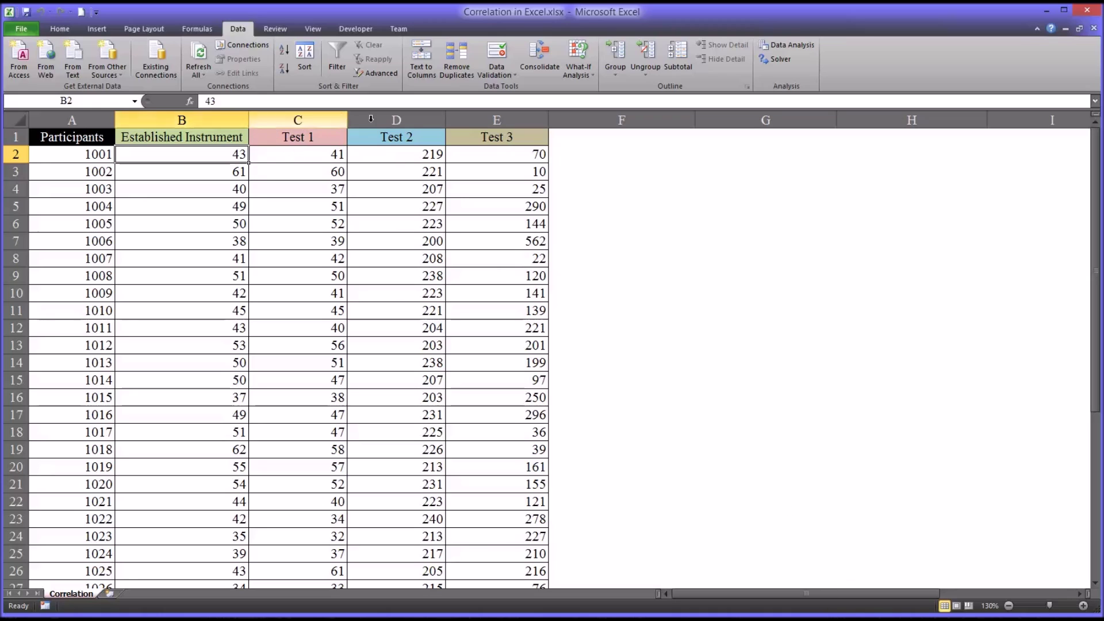
click(728, 156)
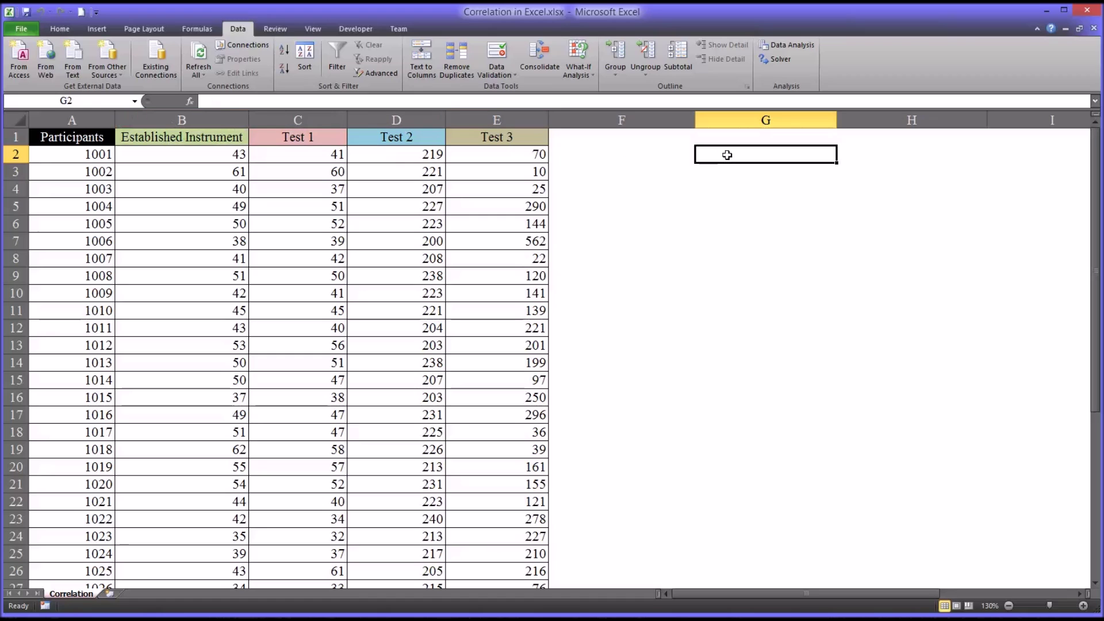
Run Covariance on B1:E41 with Labels in First Row, outputting to G2
click(787, 45)
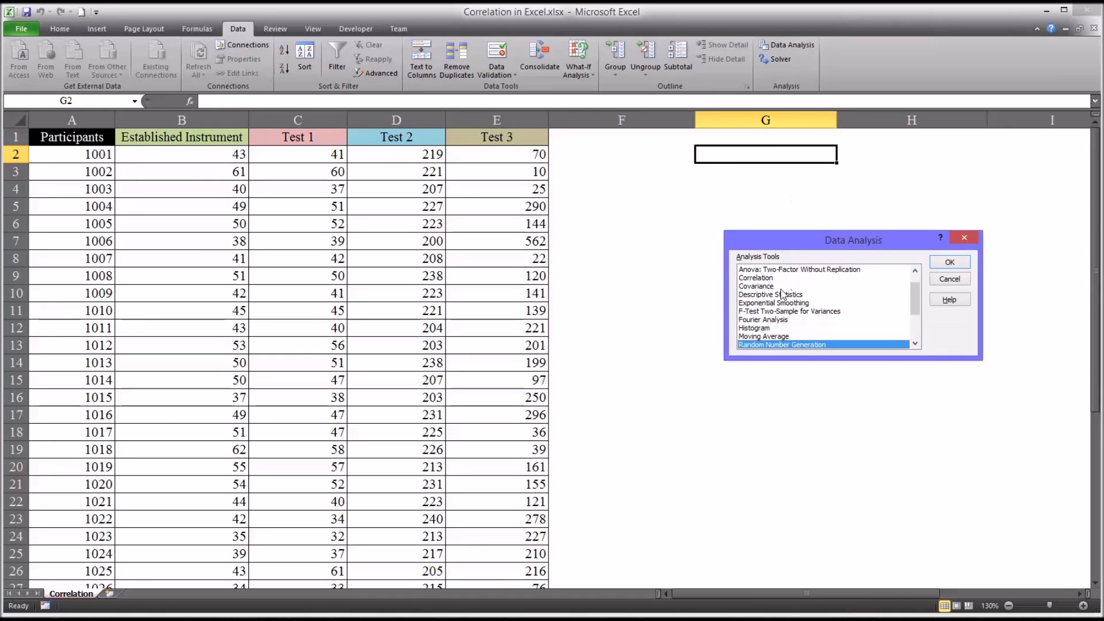
click(757, 286)
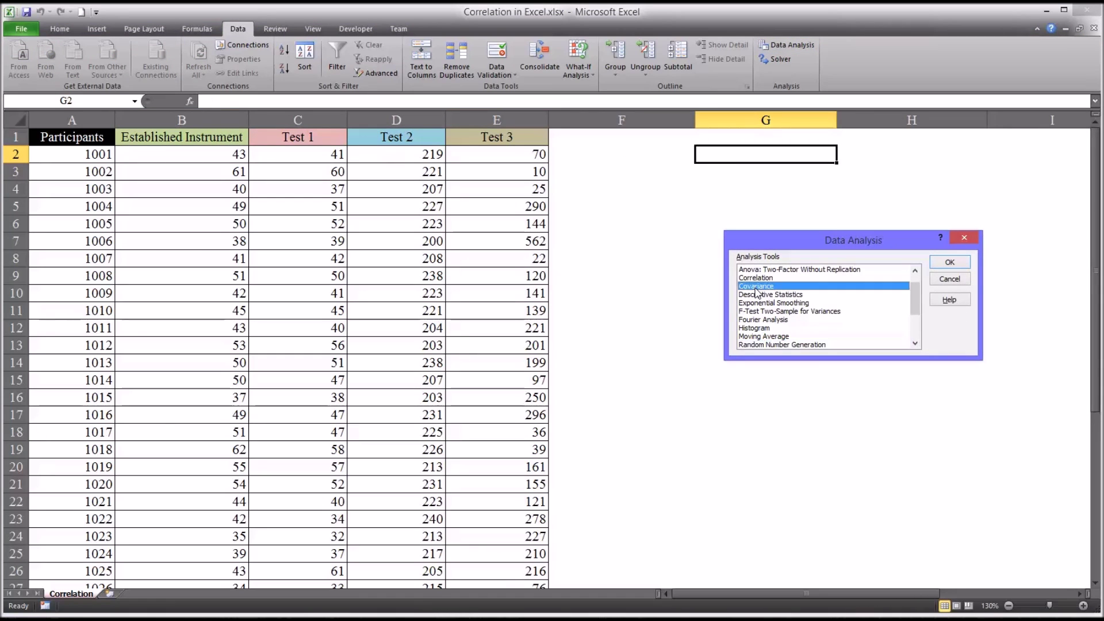
click(950, 263)
click(845, 253)
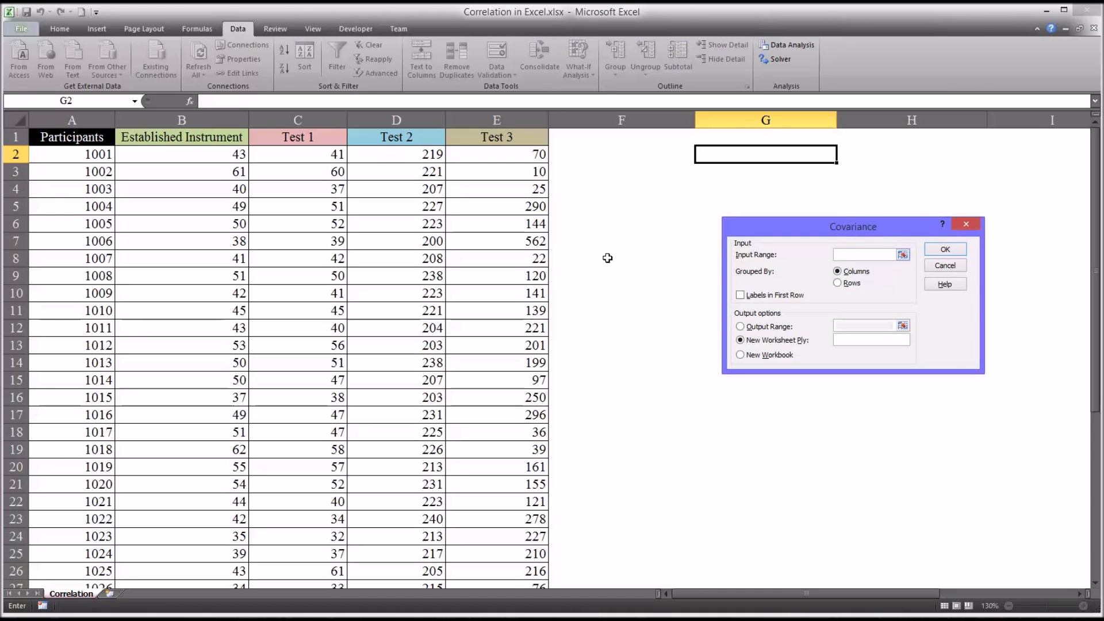
click(198, 138)
drag(198, 138, 496, 556)
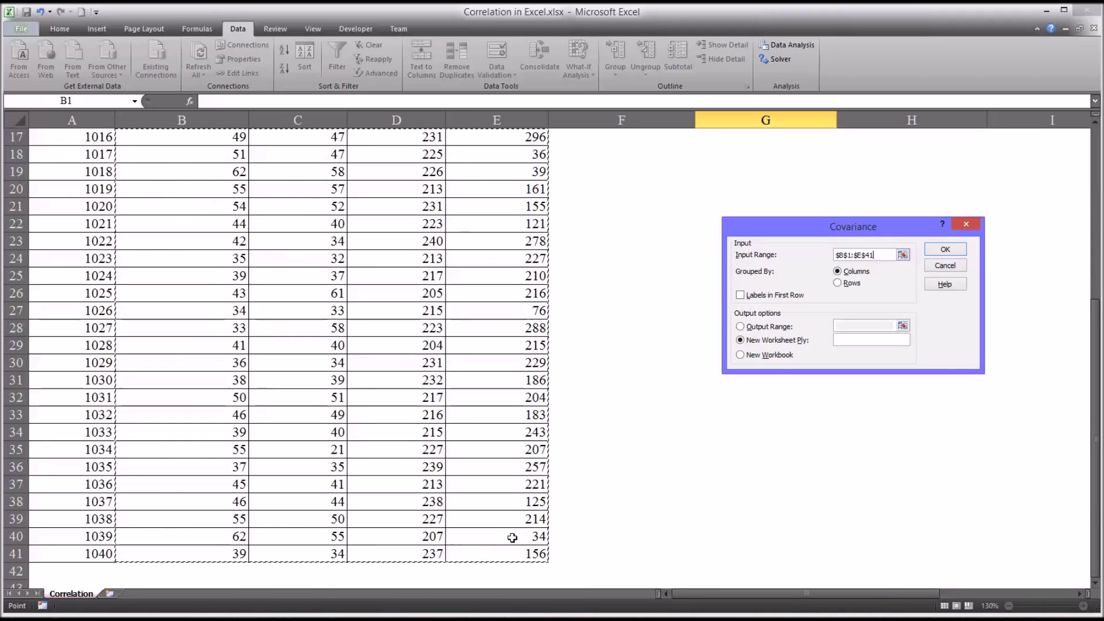
click(741, 296)
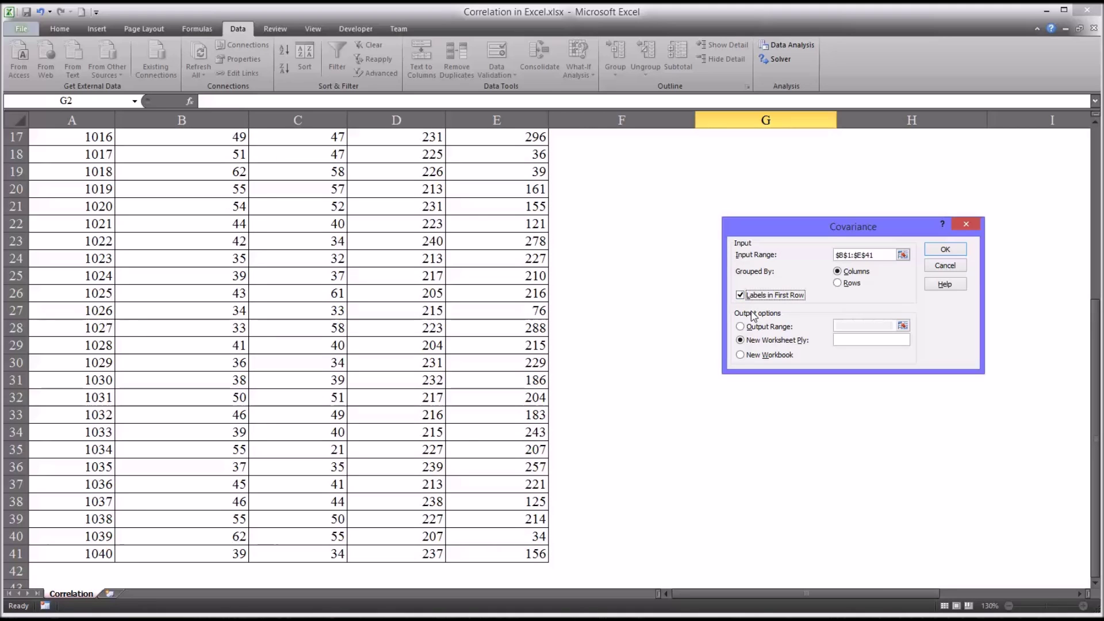
click(740, 326)
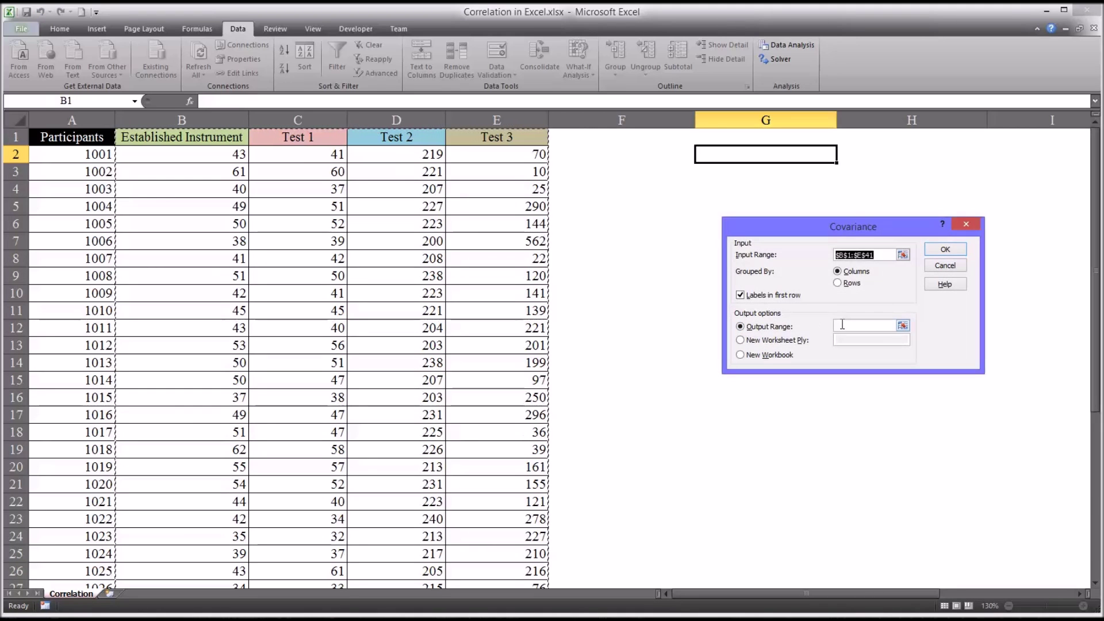
click(768, 326)
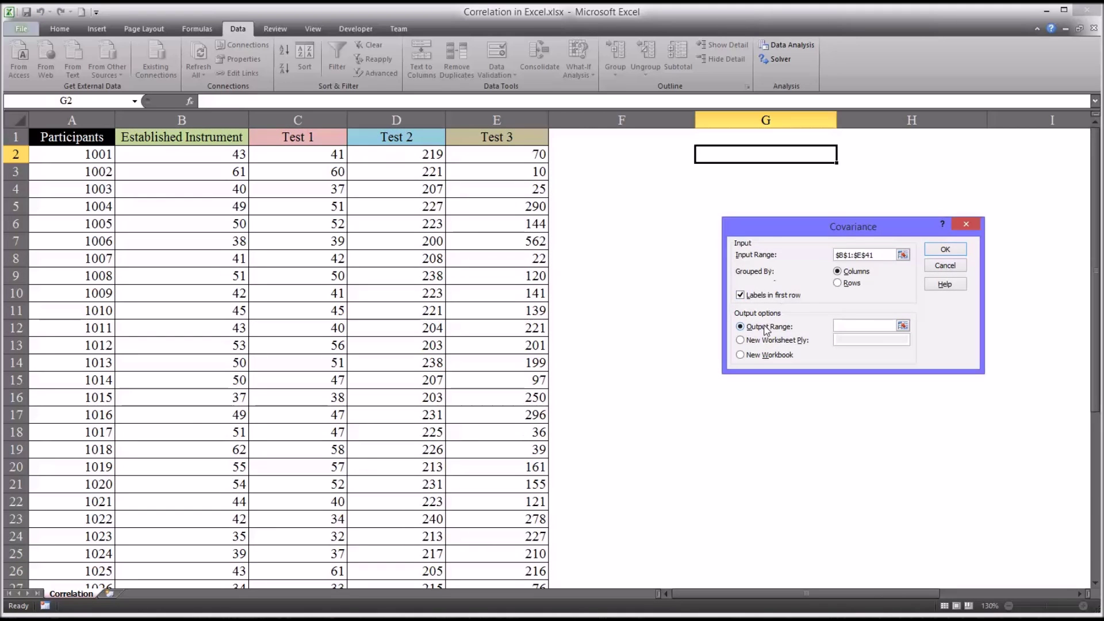
click(723, 156)
click(945, 249)
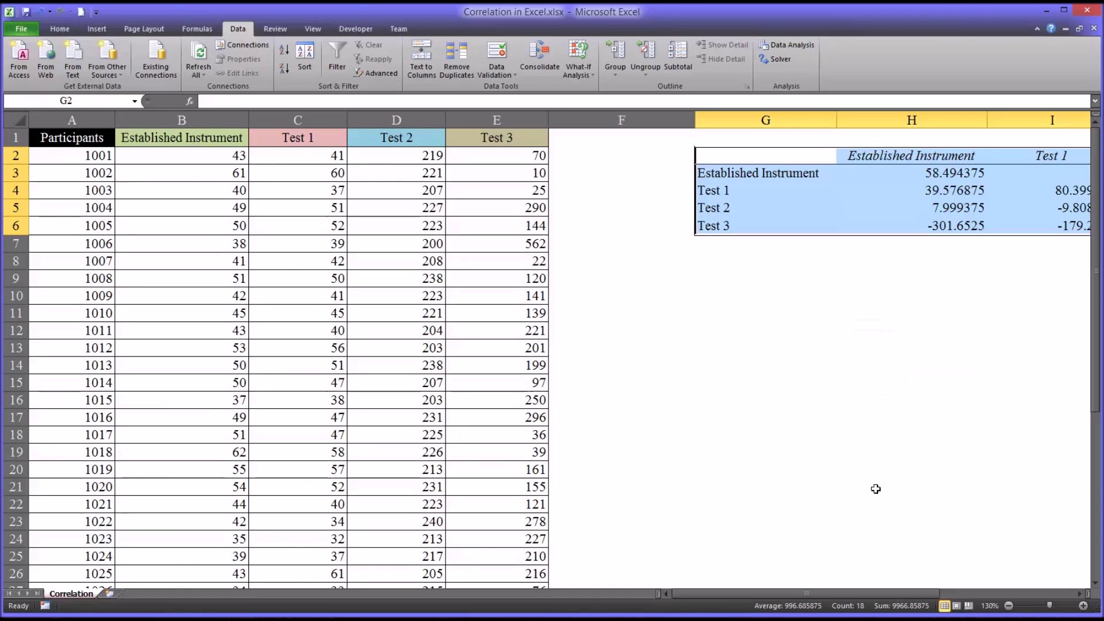
drag(812, 594, 901, 588)
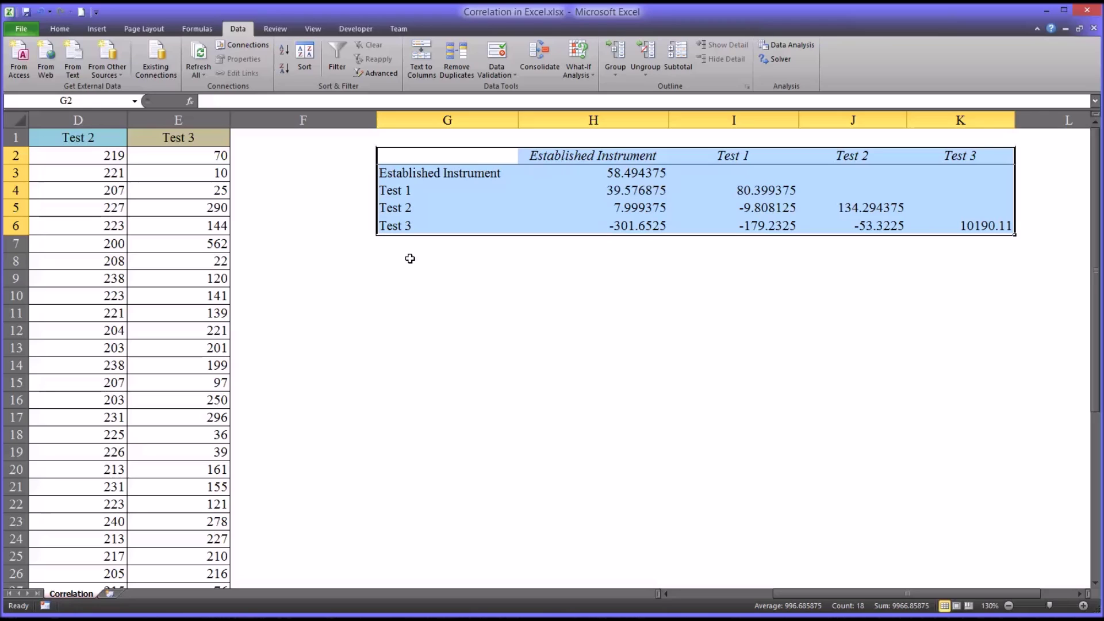
click(409, 259)
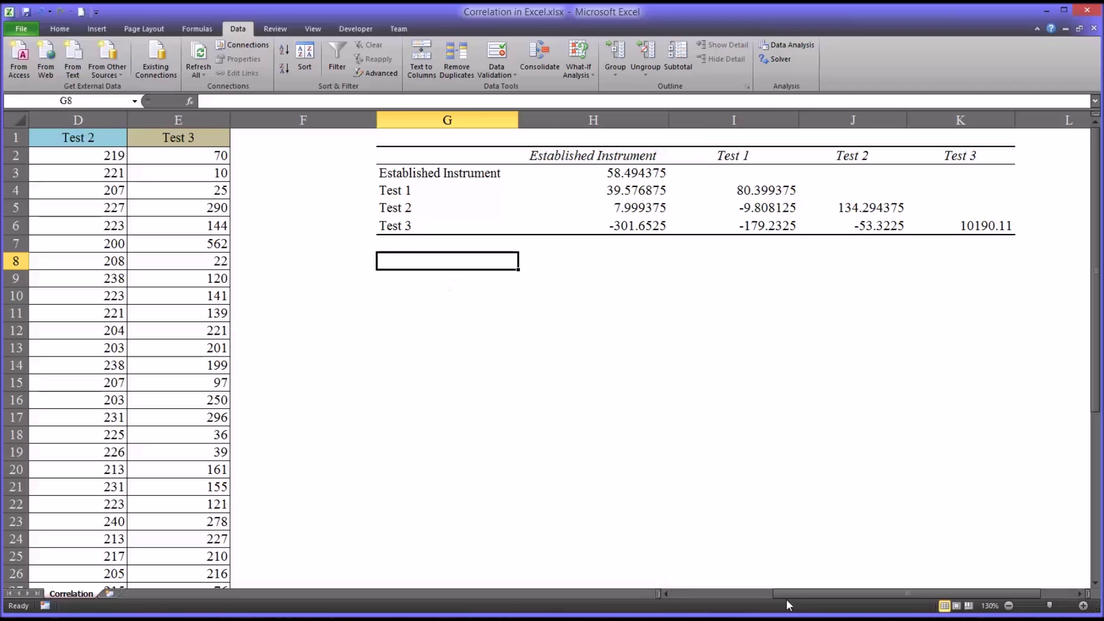
drag(803, 591, 713, 594)
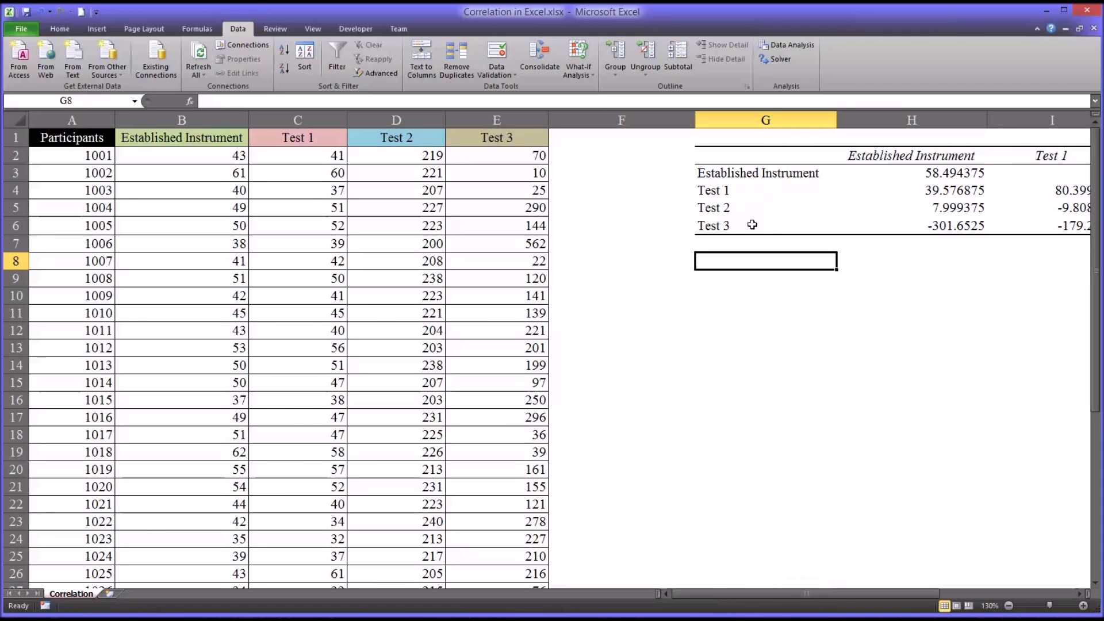
click(779, 46)
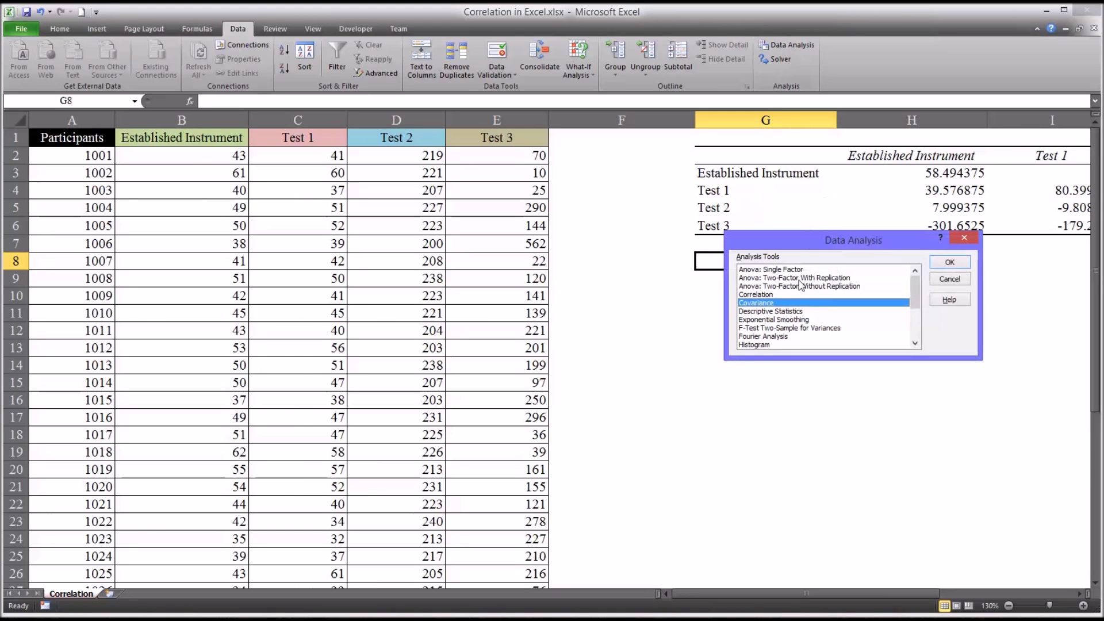
Run Correlation on the score columns with Labels in First Row, outputting to G8
click(768, 295)
click(950, 263)
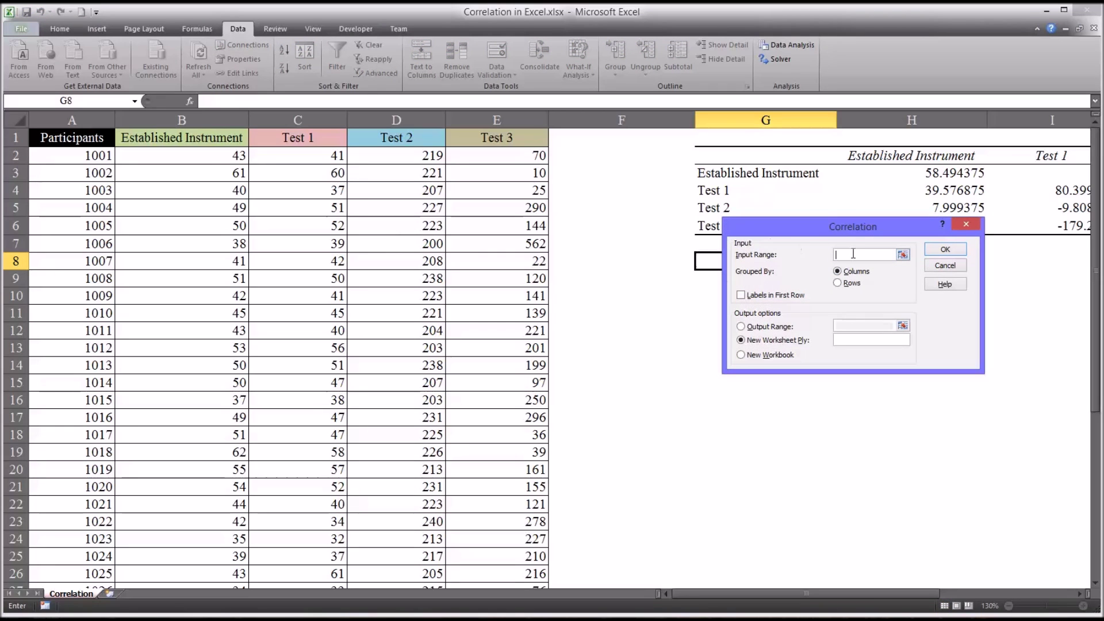
drag(226, 138, 529, 556)
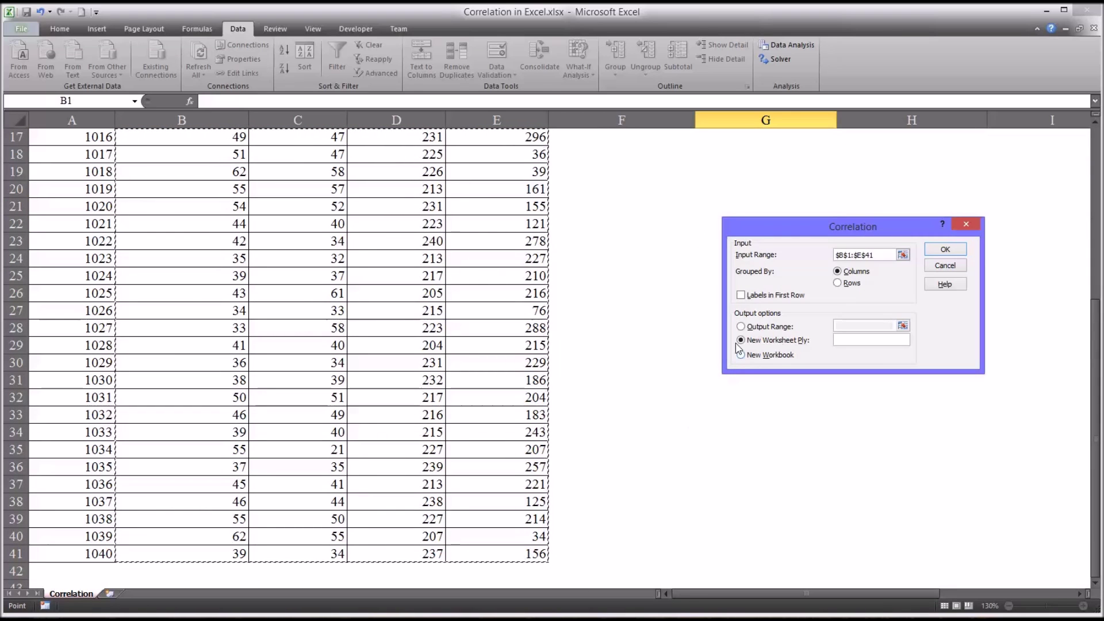
click(741, 295)
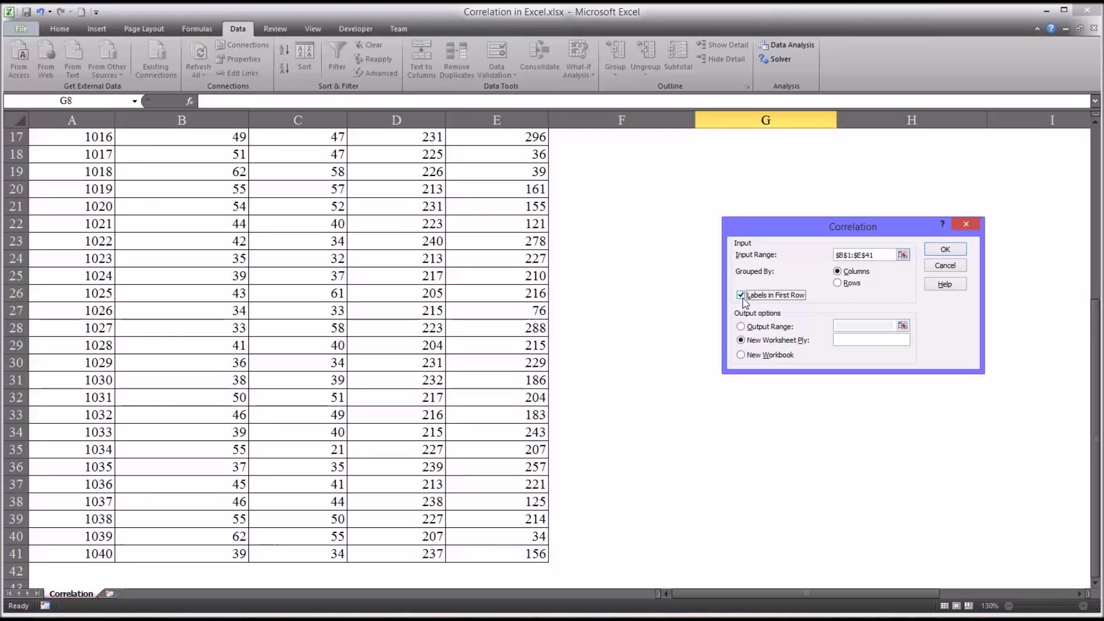
click(742, 326)
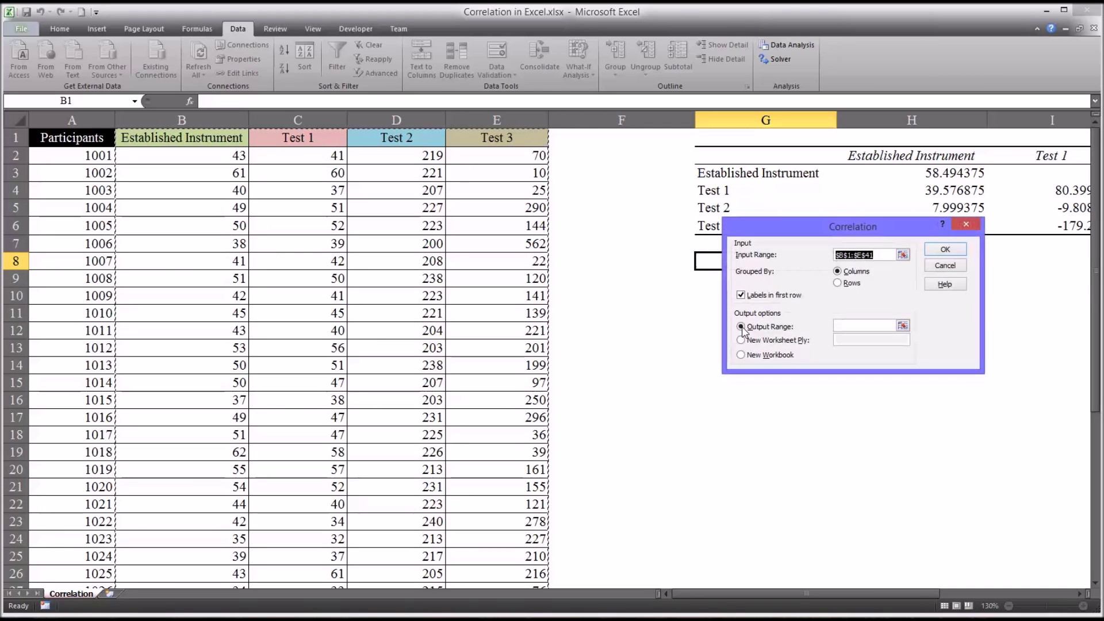
click(844, 327)
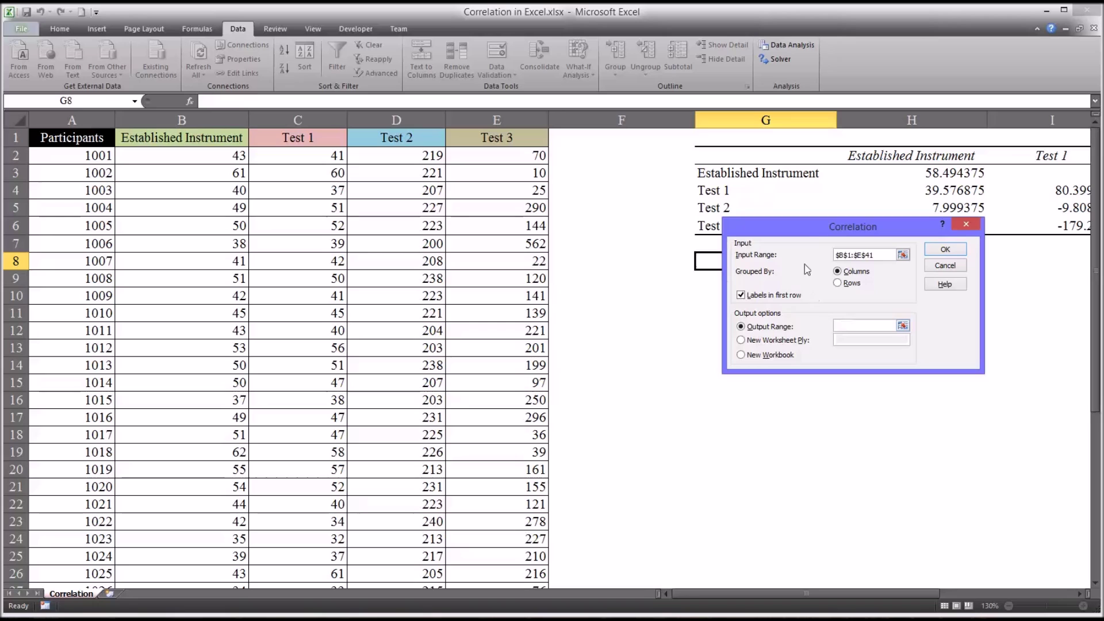
drag(812, 230, 808, 366)
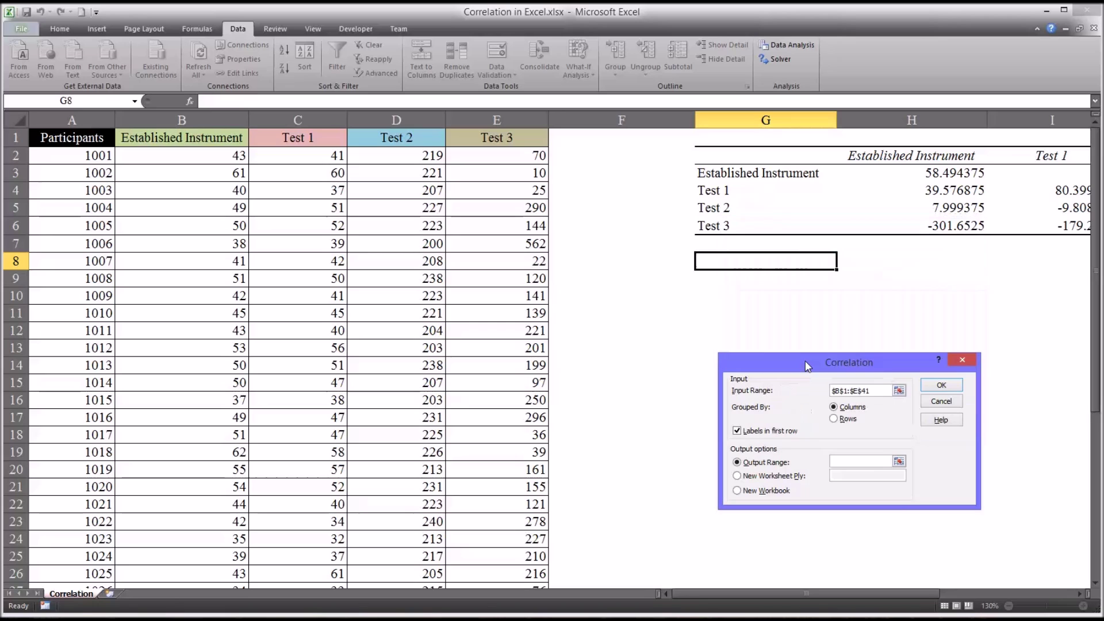
click(727, 264)
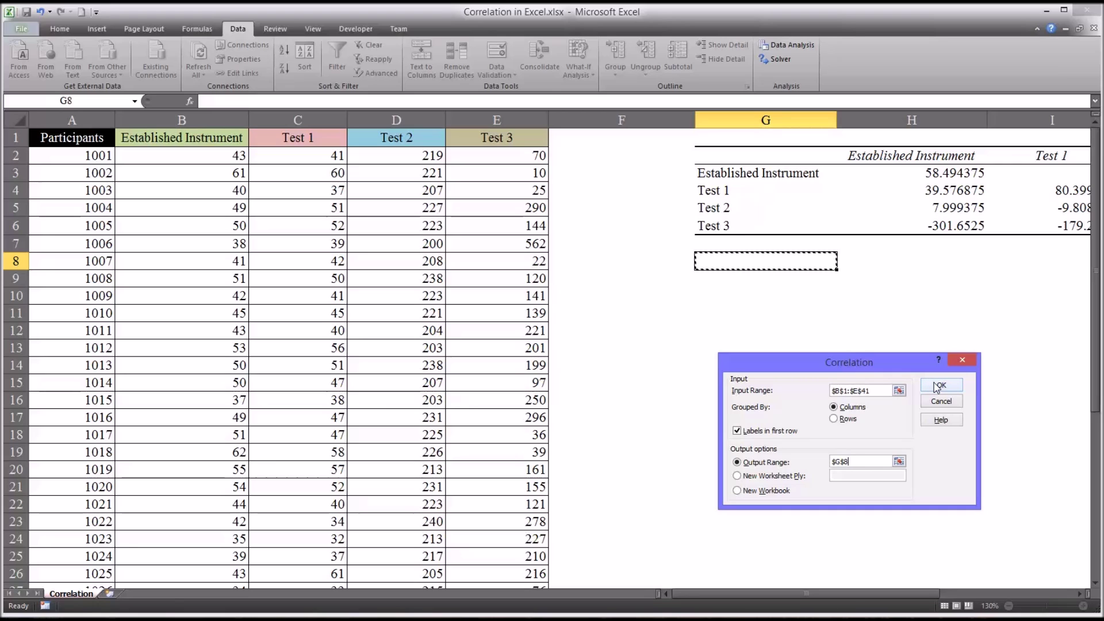
click(940, 386)
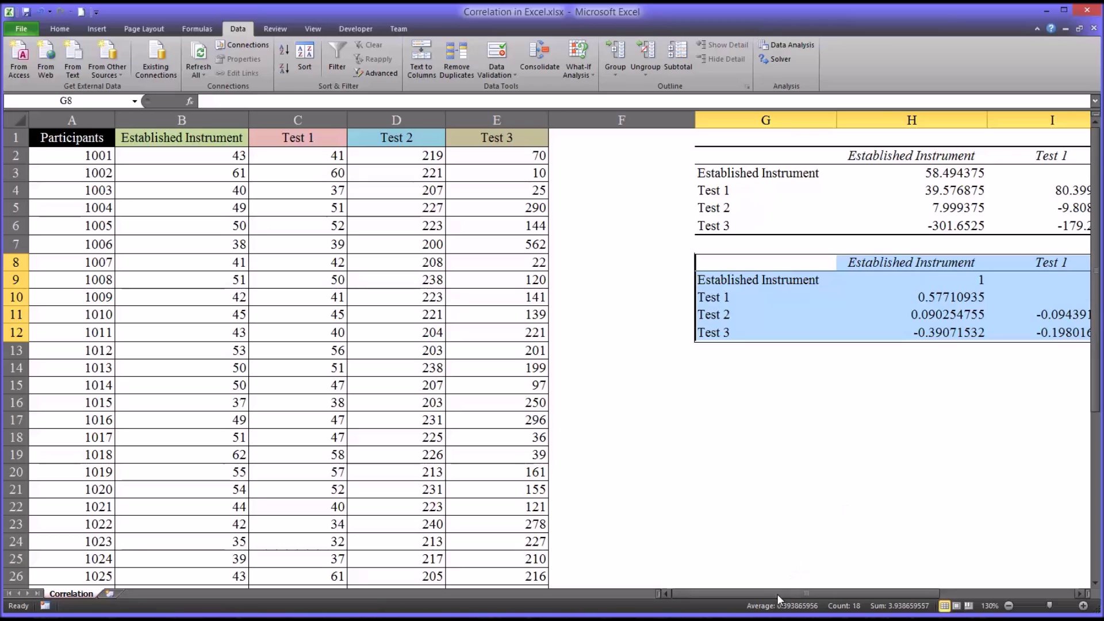
drag(778, 595, 886, 582)
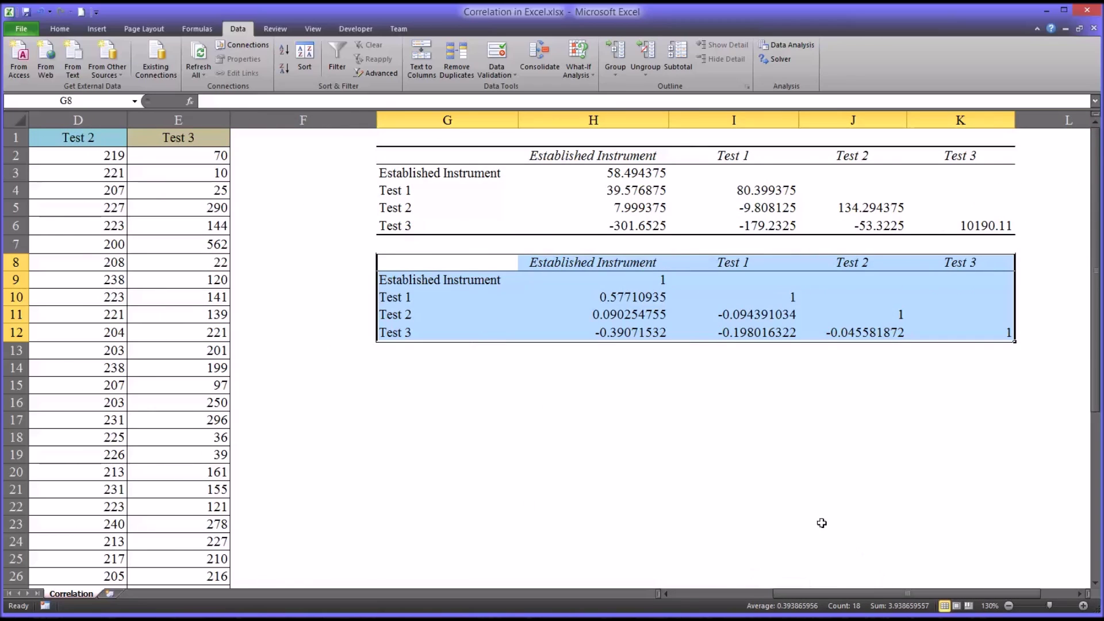
click(600, 368)
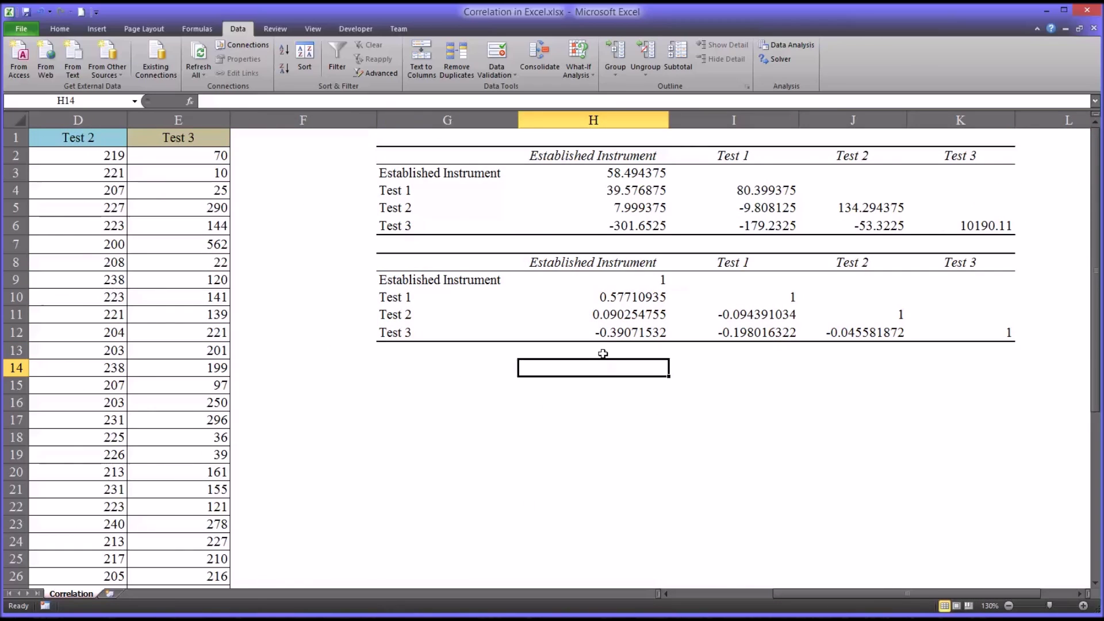
click(573, 299)
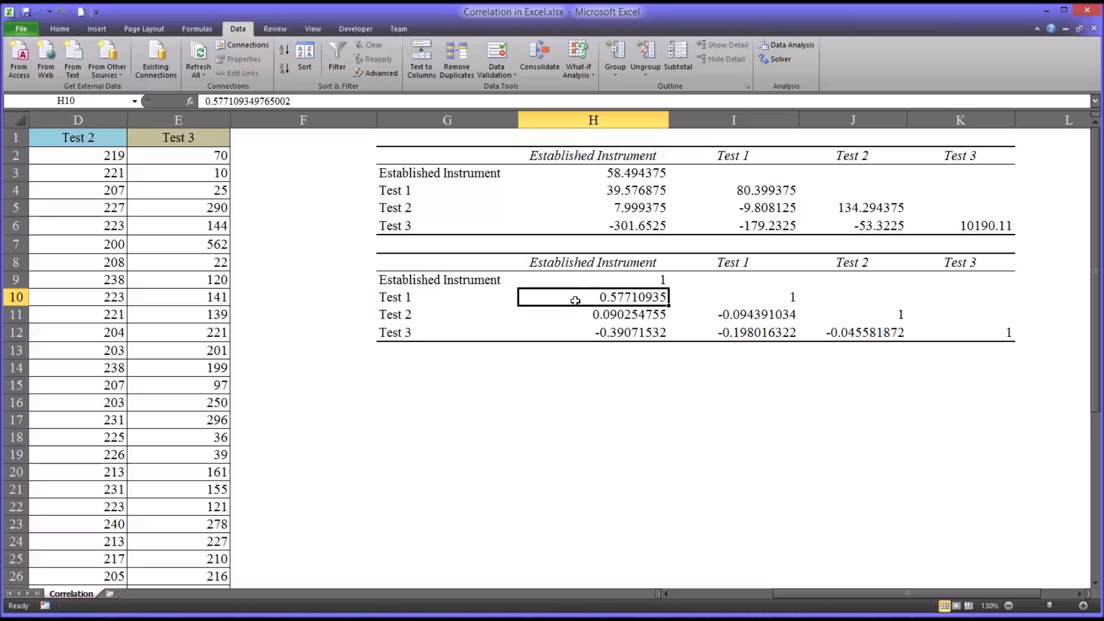
click(577, 314)
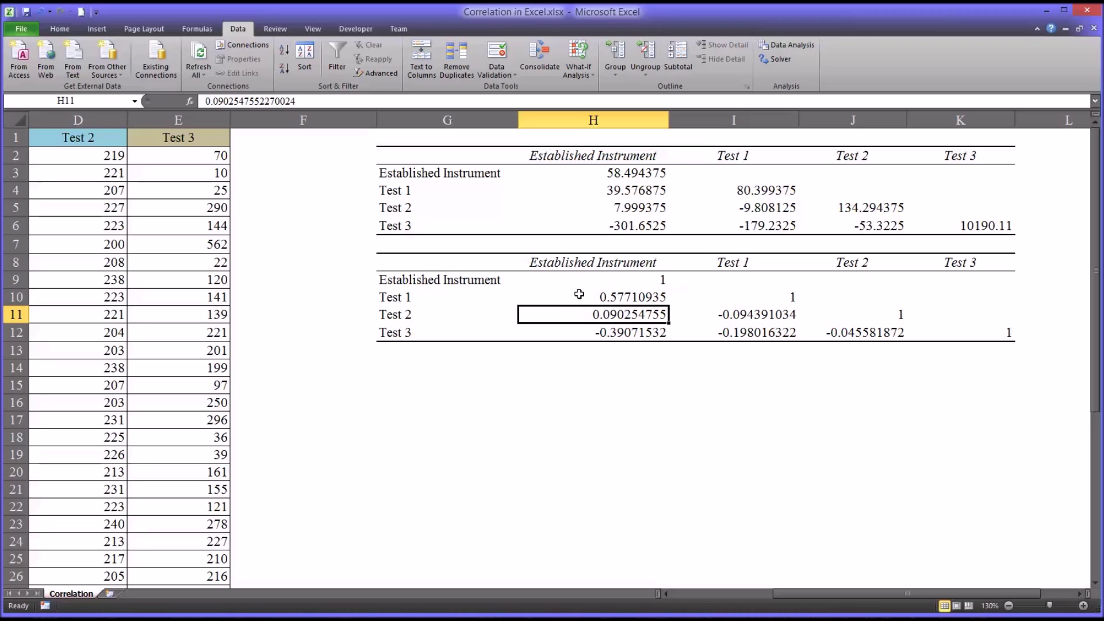
click(579, 282)
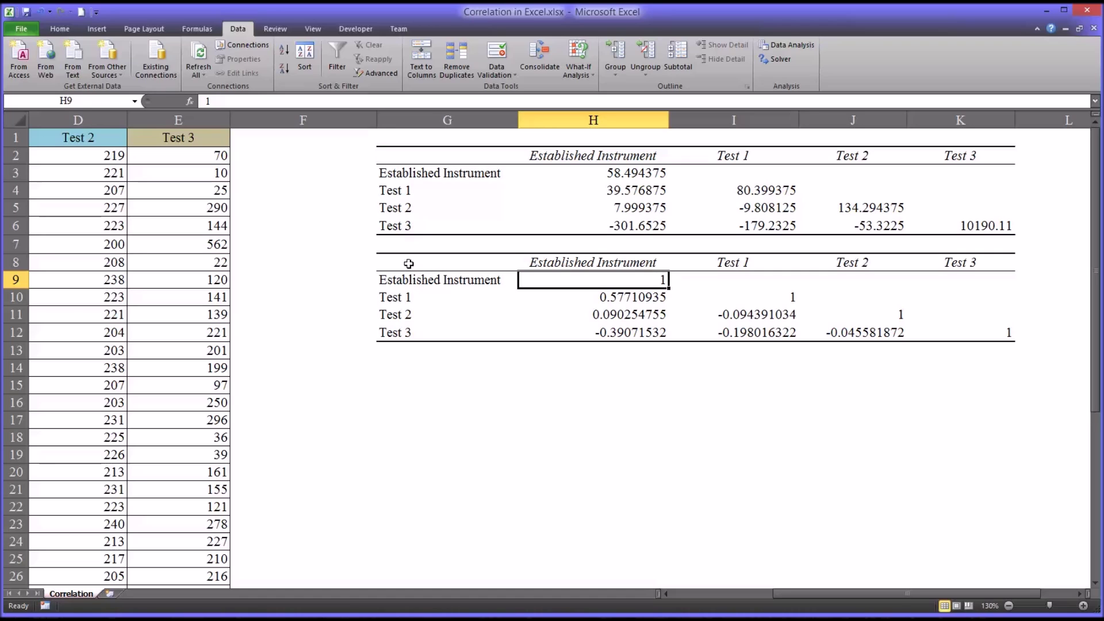
drag(408, 263, 949, 339)
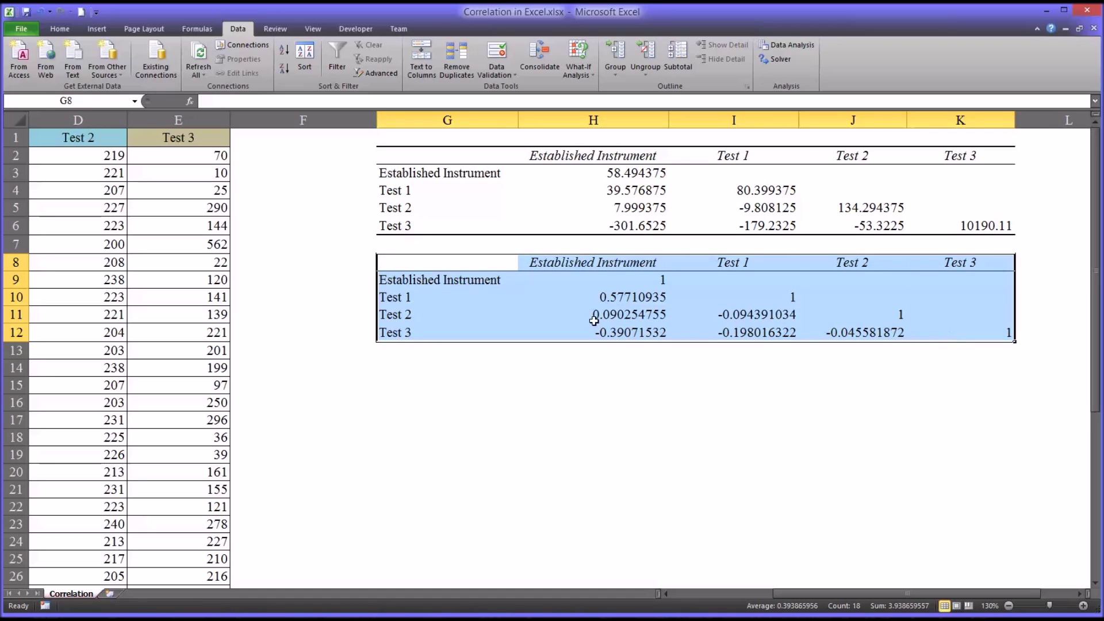
click(532, 314)
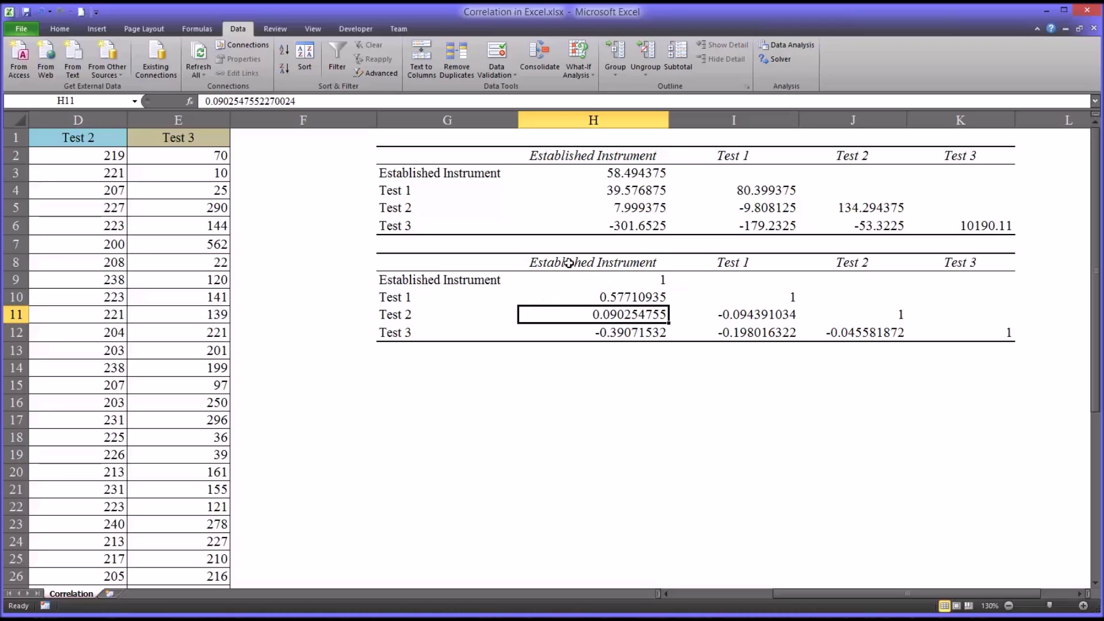
click(568, 298)
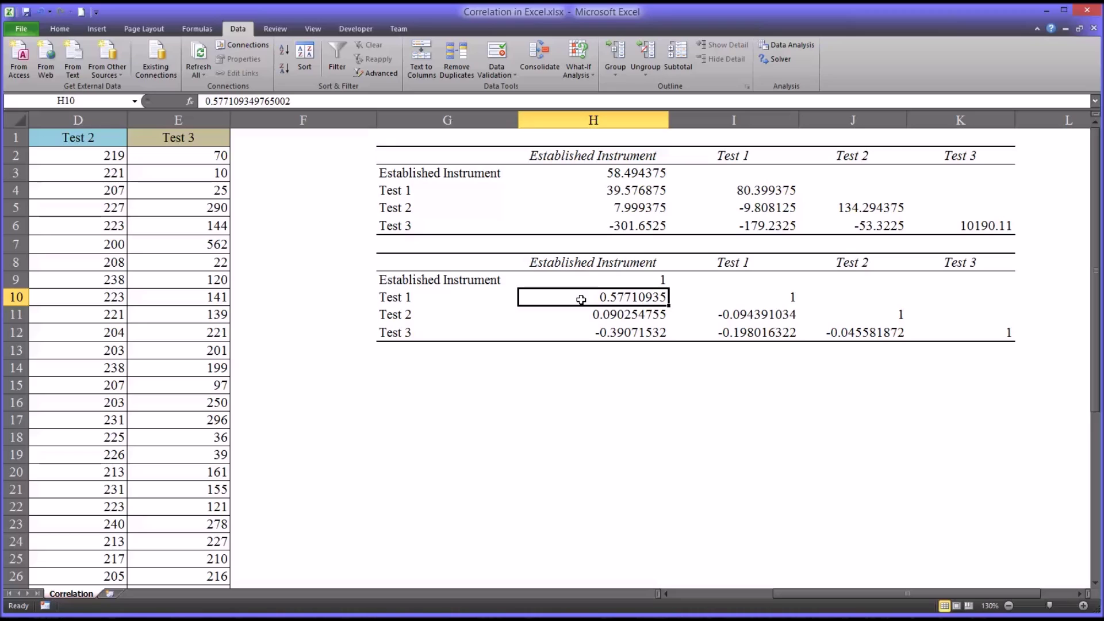
click(434, 300)
click(446, 282)
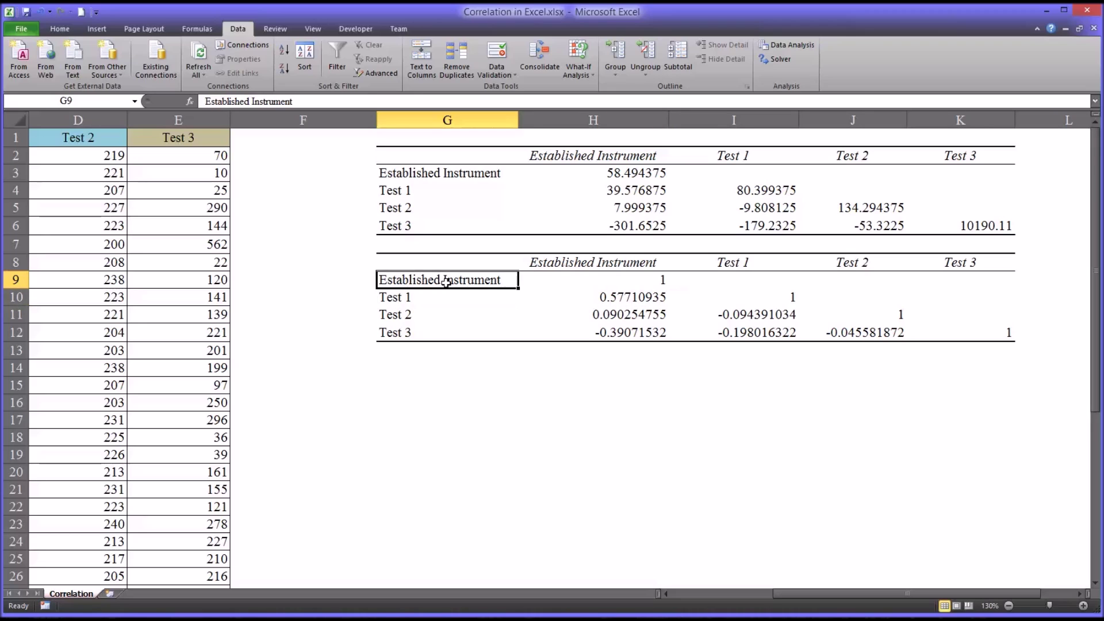
click(582, 301)
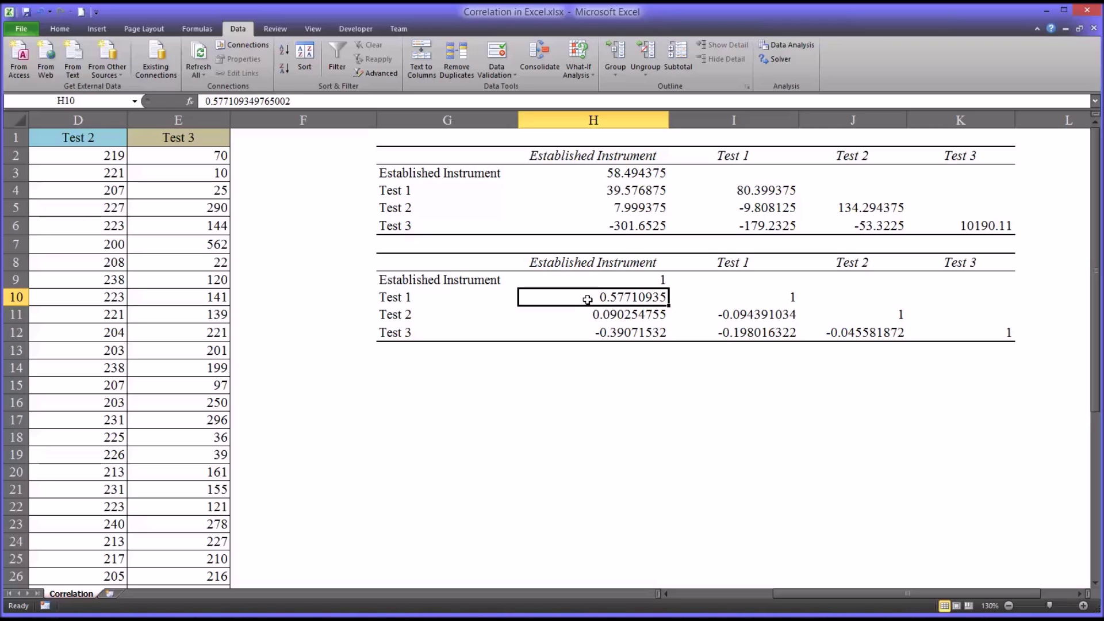
click(577, 265)
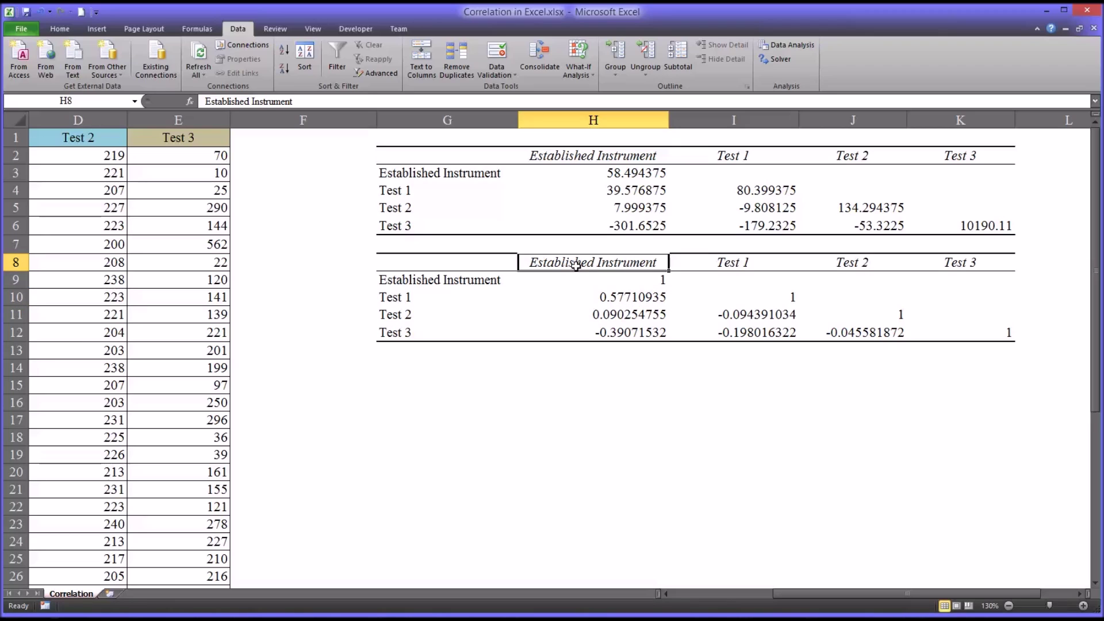
click(578, 315)
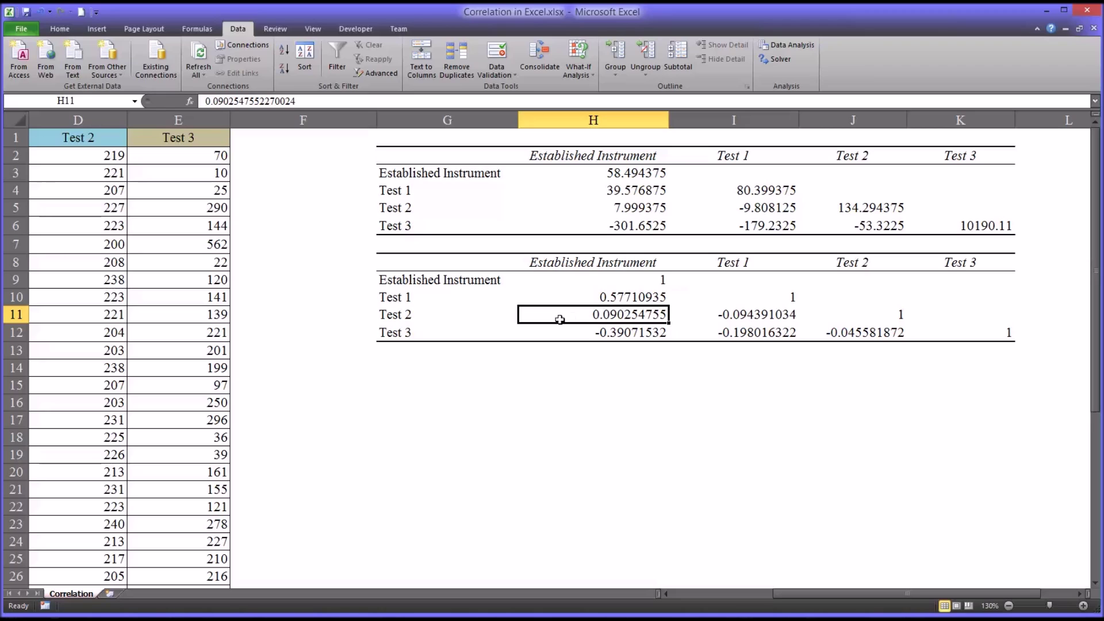
click(480, 315)
click(559, 314)
click(574, 333)
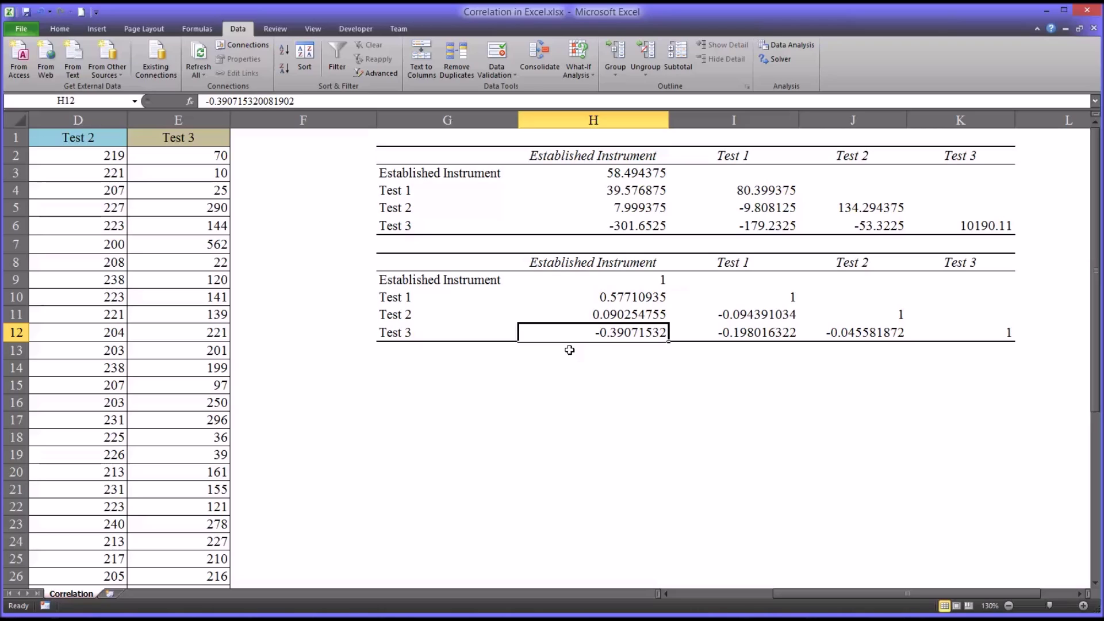
click(470, 336)
click(569, 335)
click(556, 265)
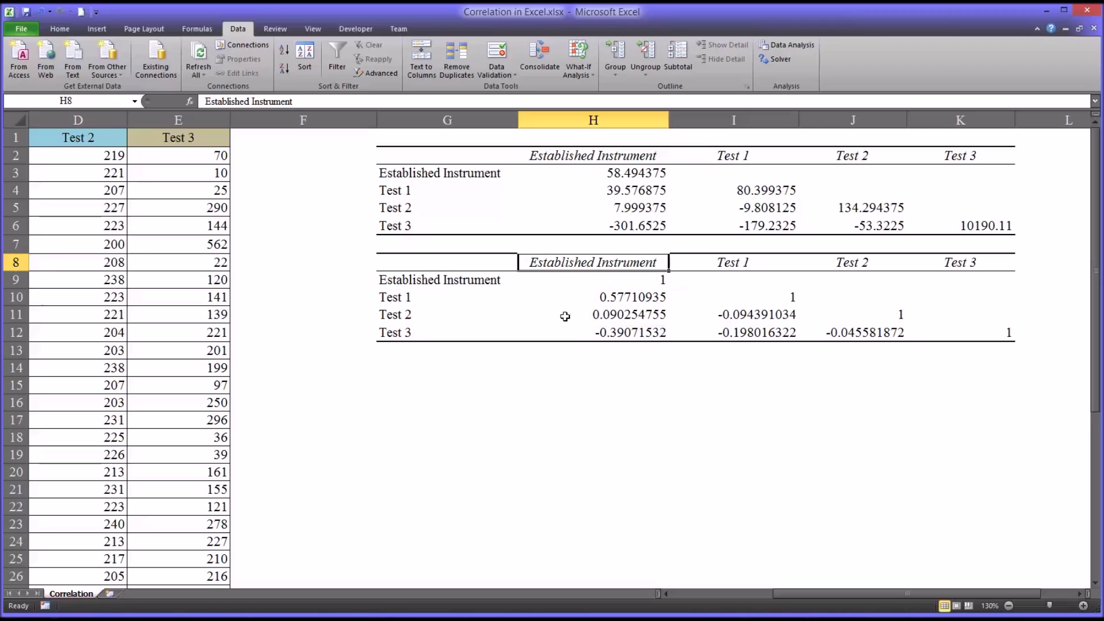
click(458, 281)
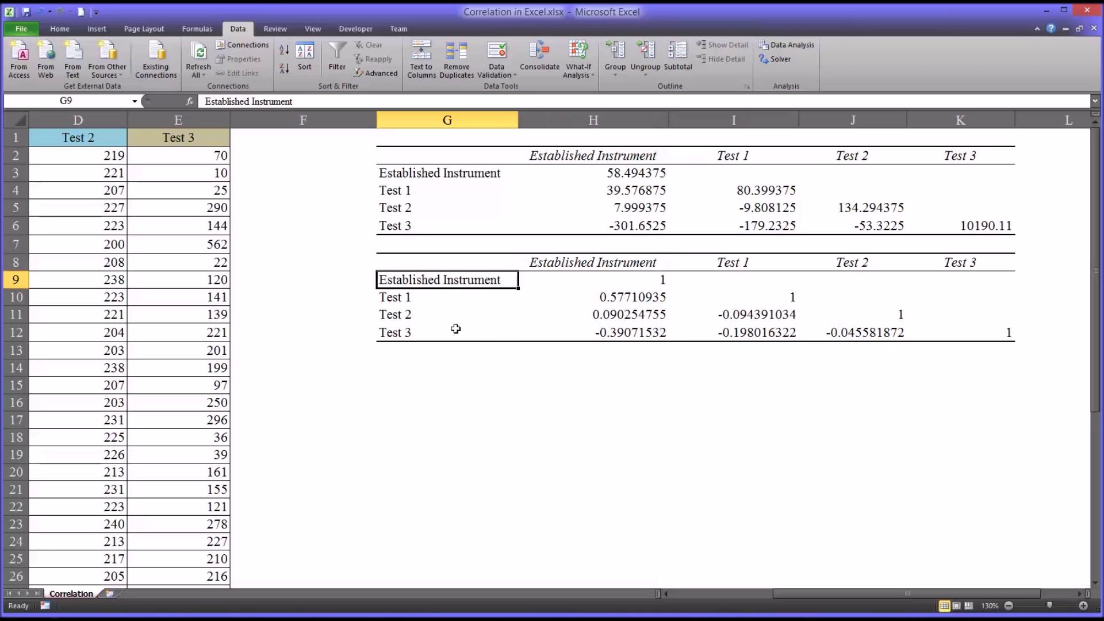
click(454, 333)
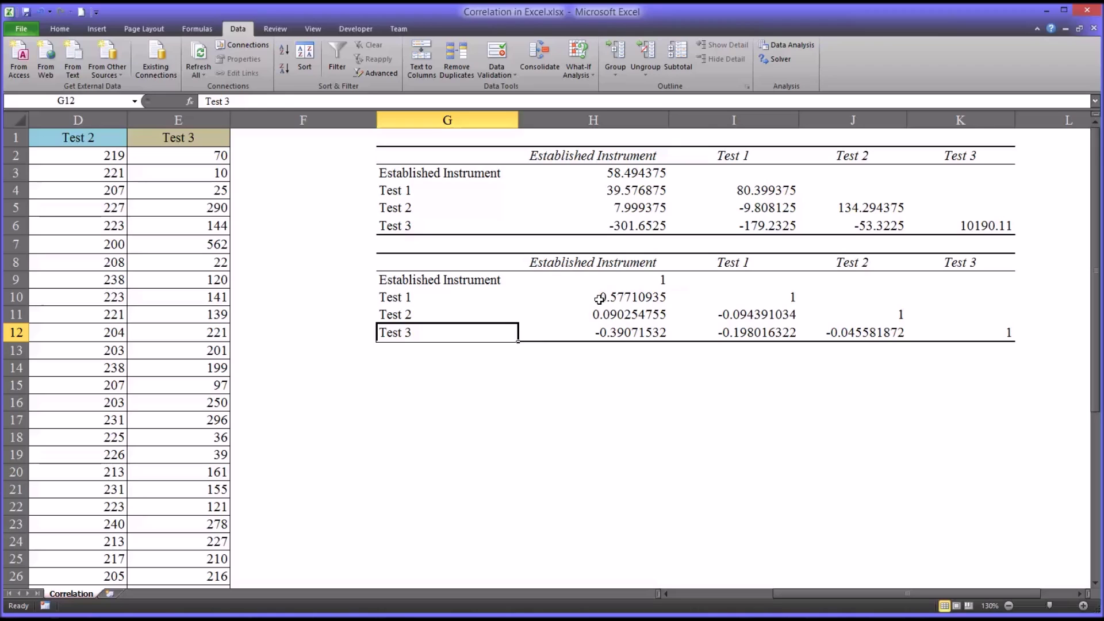
drag(599, 299, 593, 329)
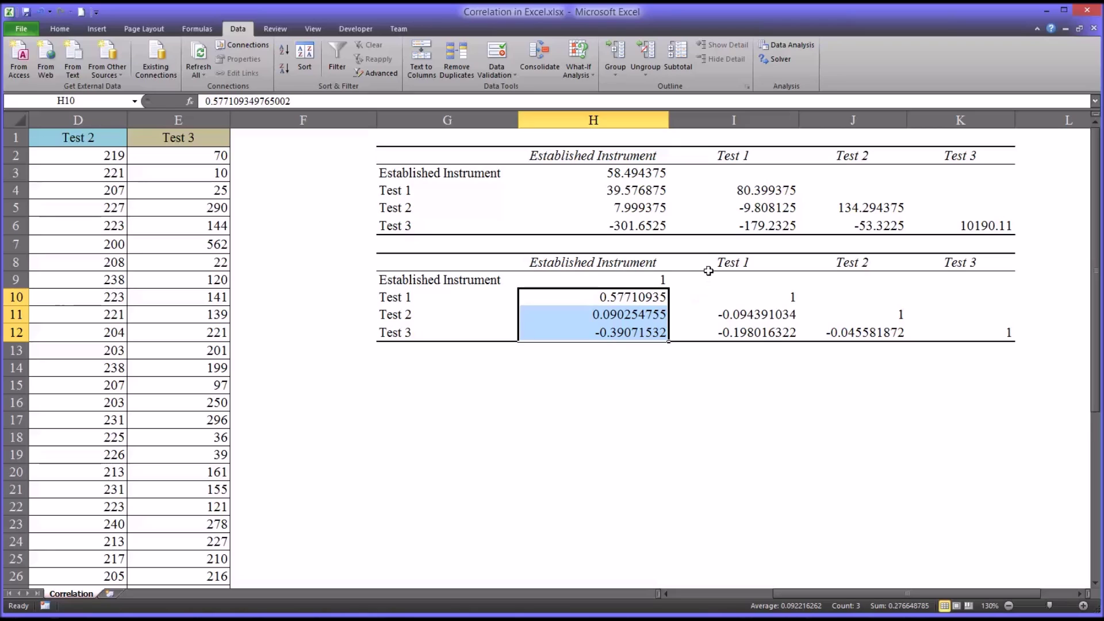
click(699, 315)
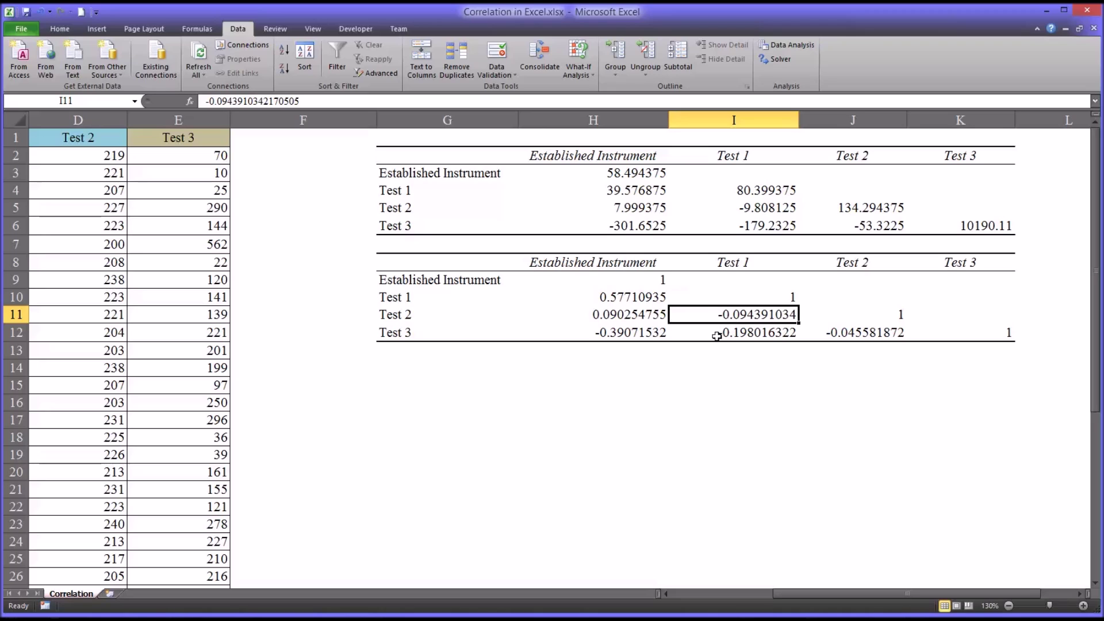
click(716, 338)
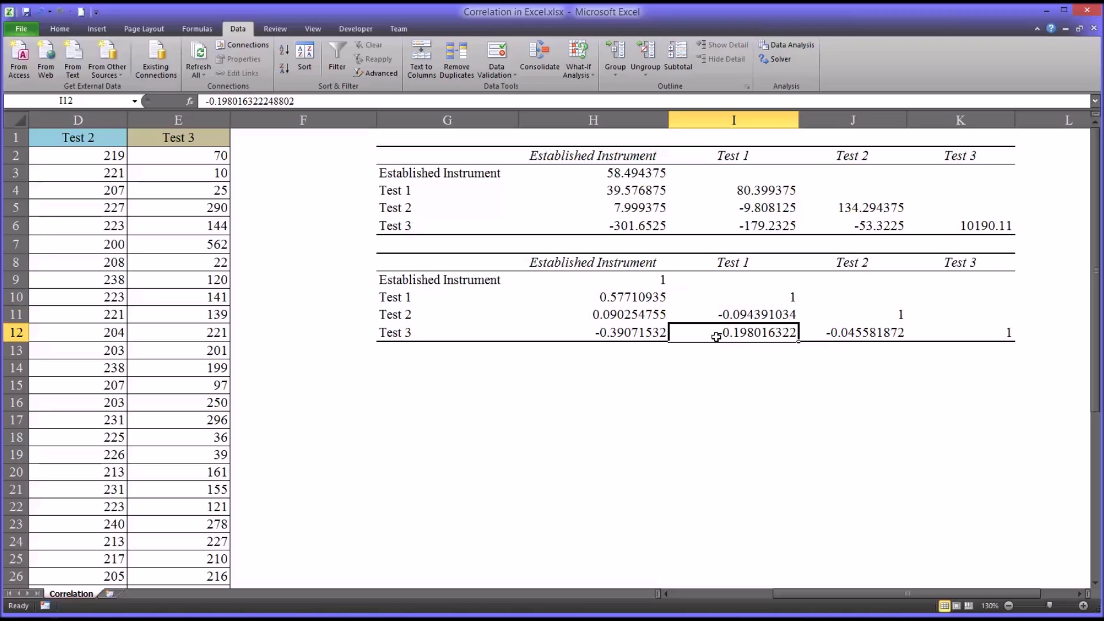
click(851, 336)
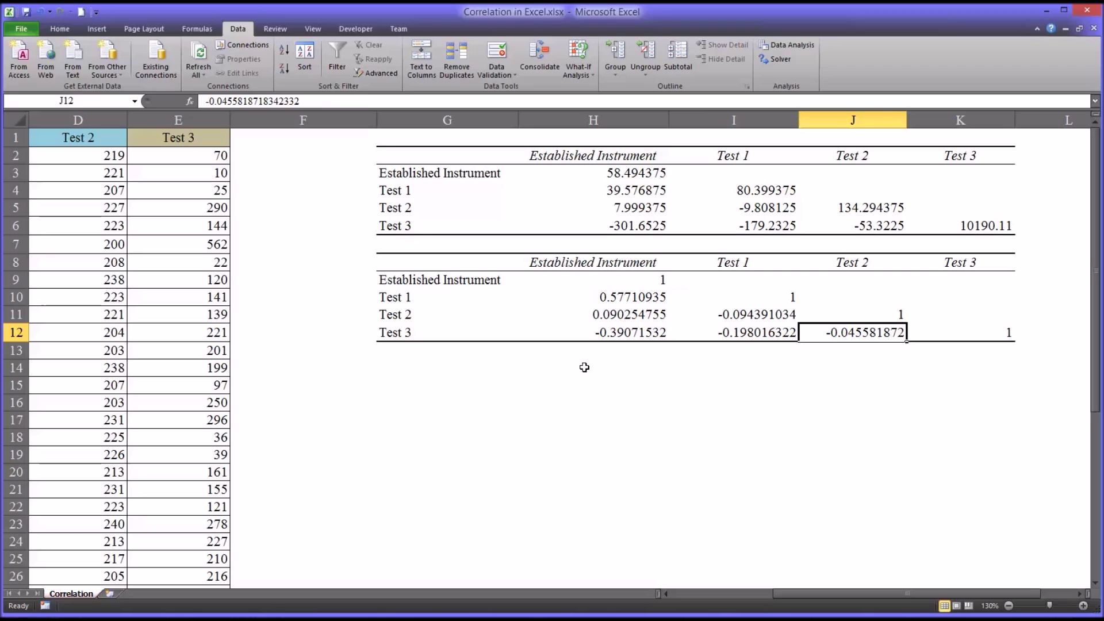
click(585, 299)
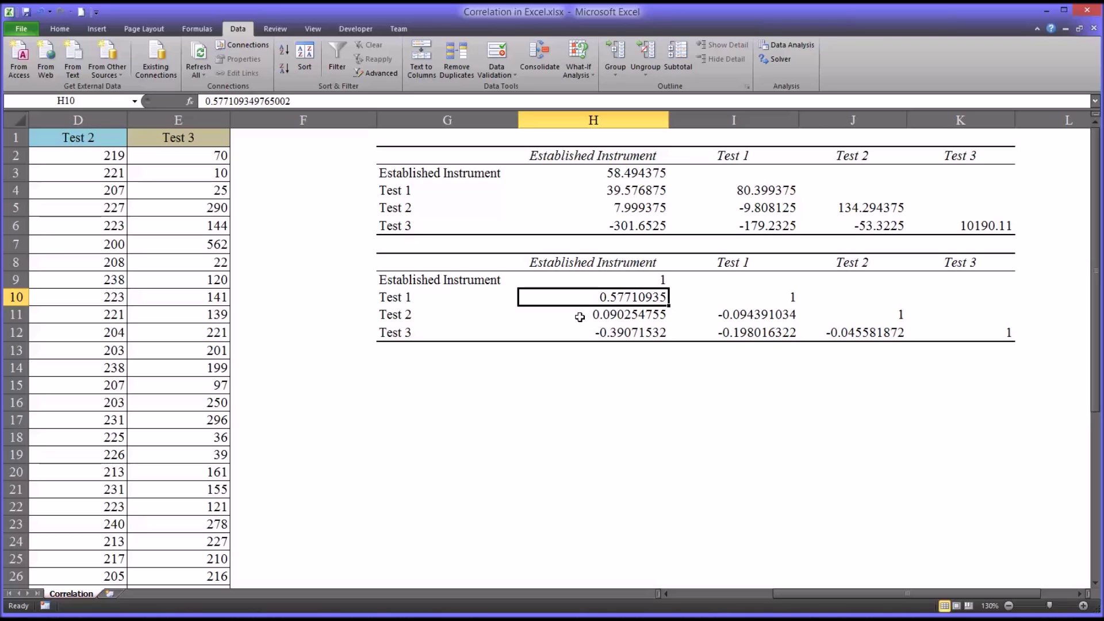
click(578, 368)
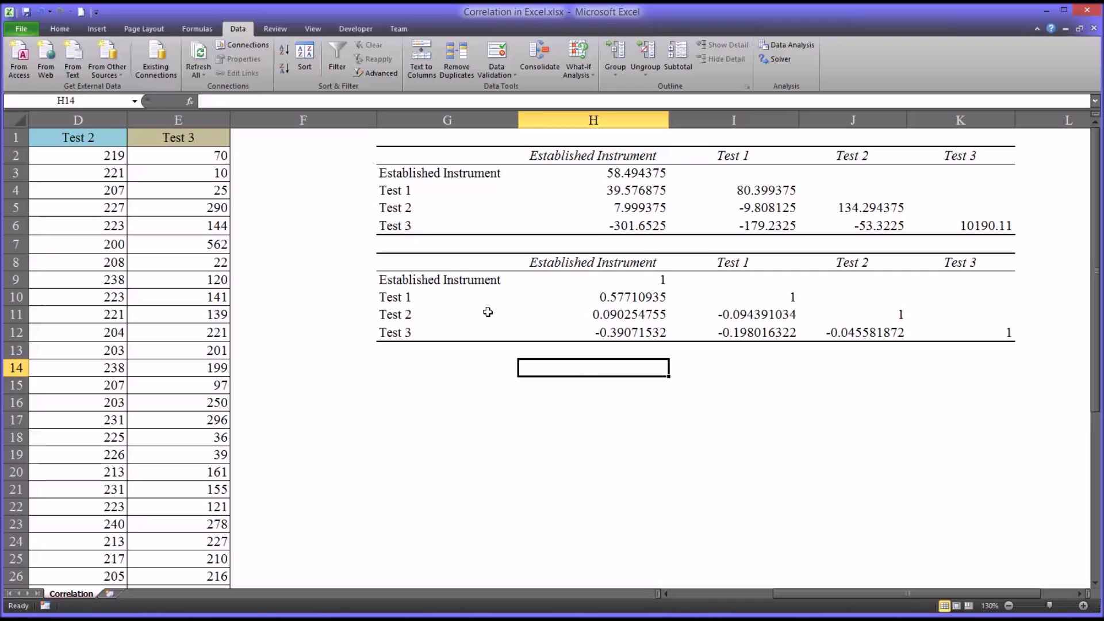
click(431, 300)
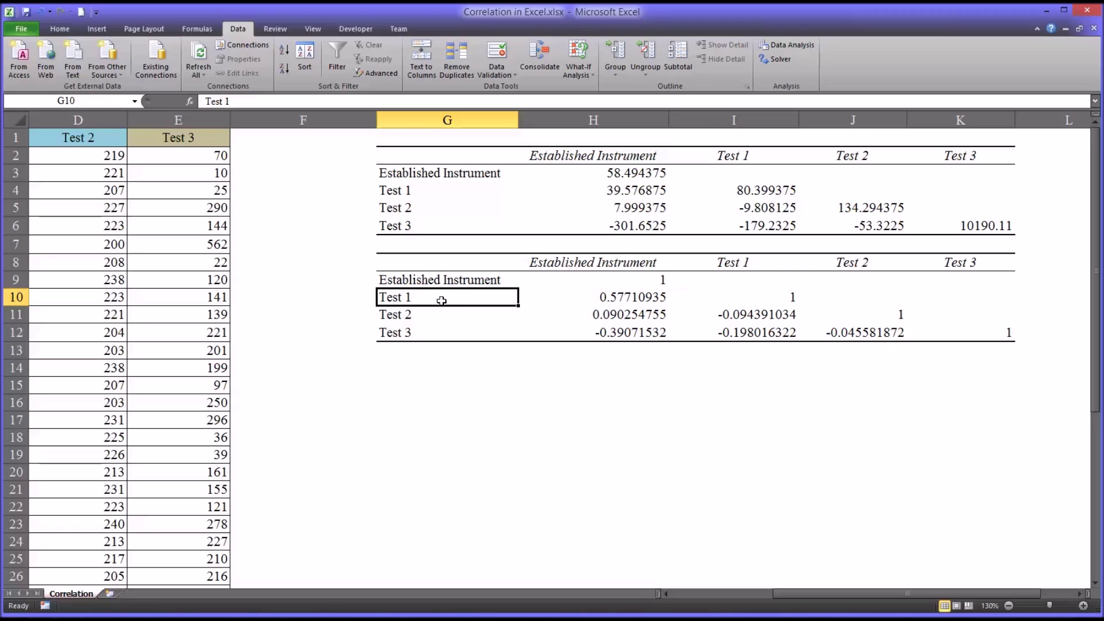
click(552, 264)
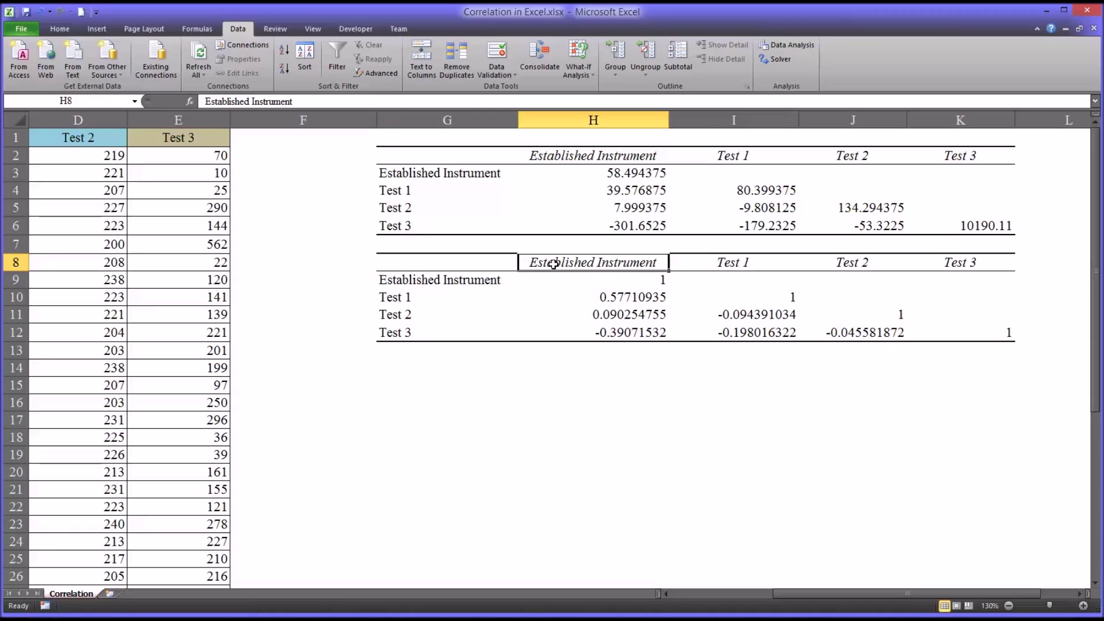
click(443, 301)
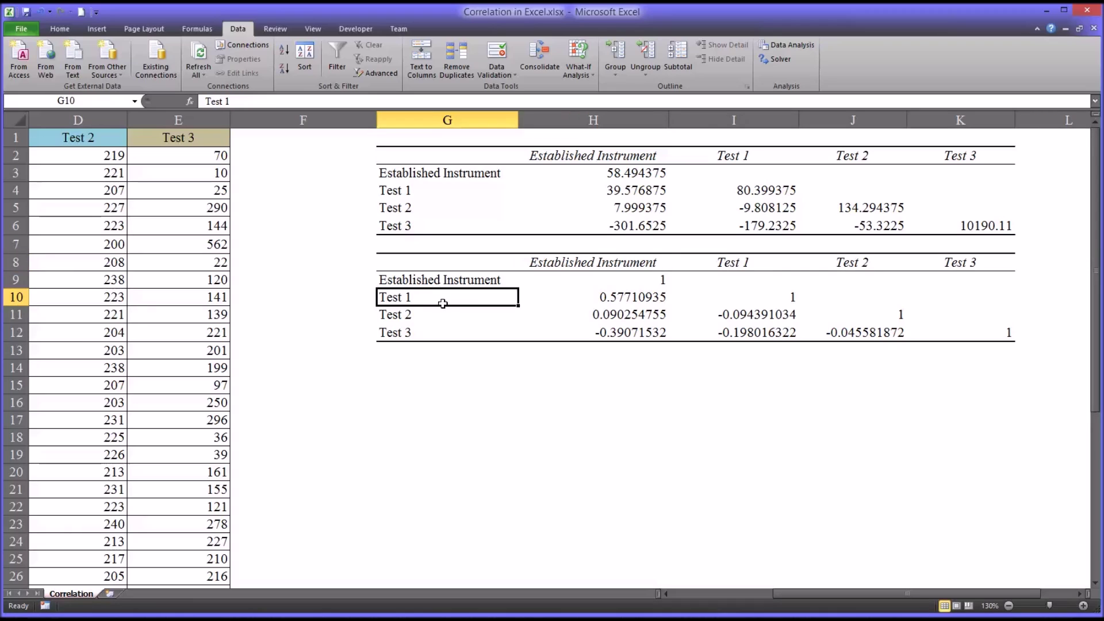
click(564, 373)
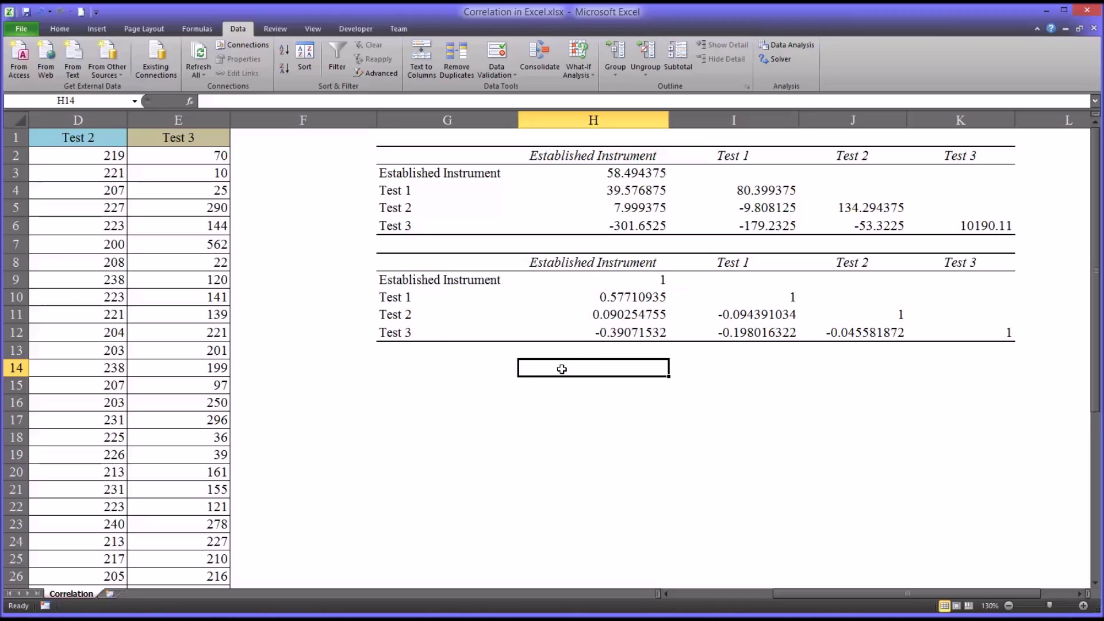
text(=)
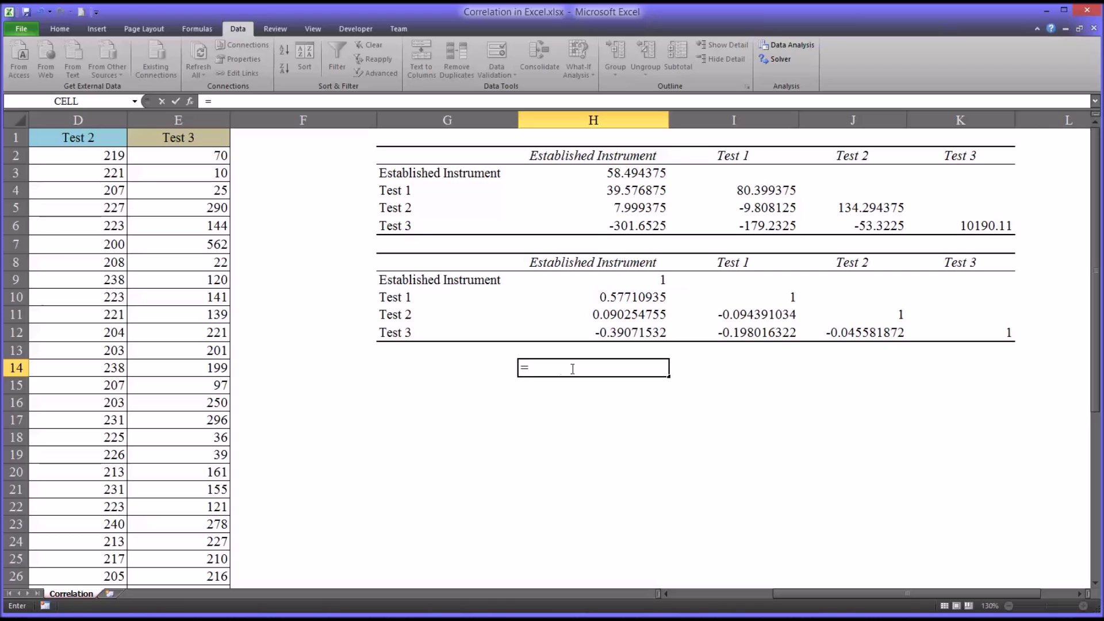
Enter =H10^2 in H14 to get 0.333055202, then fill it down to H16
click(588, 302)
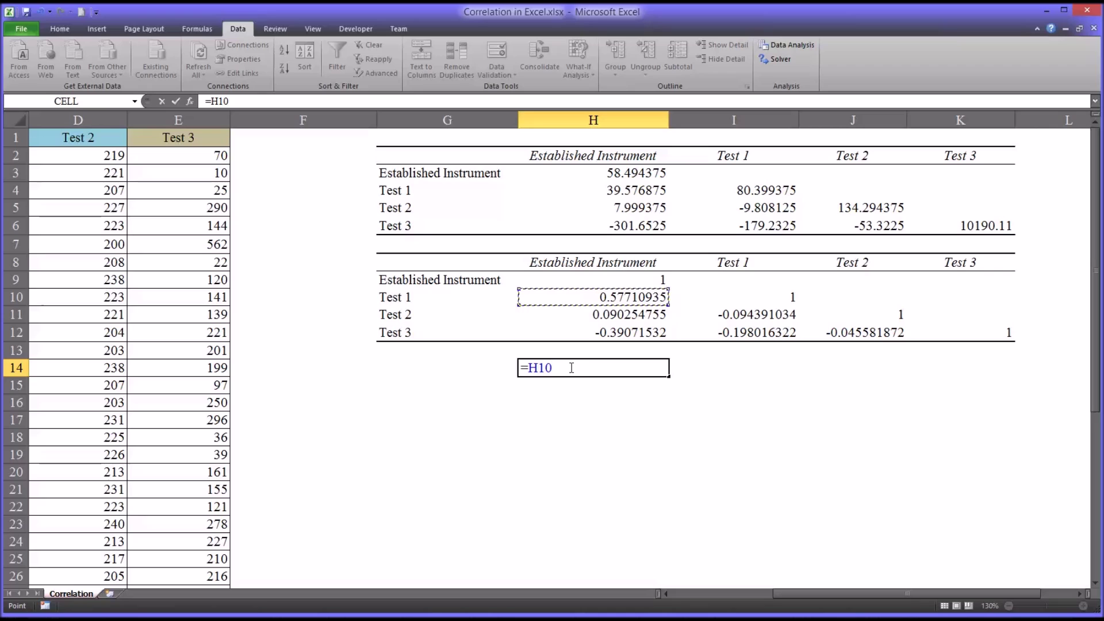
text(^)
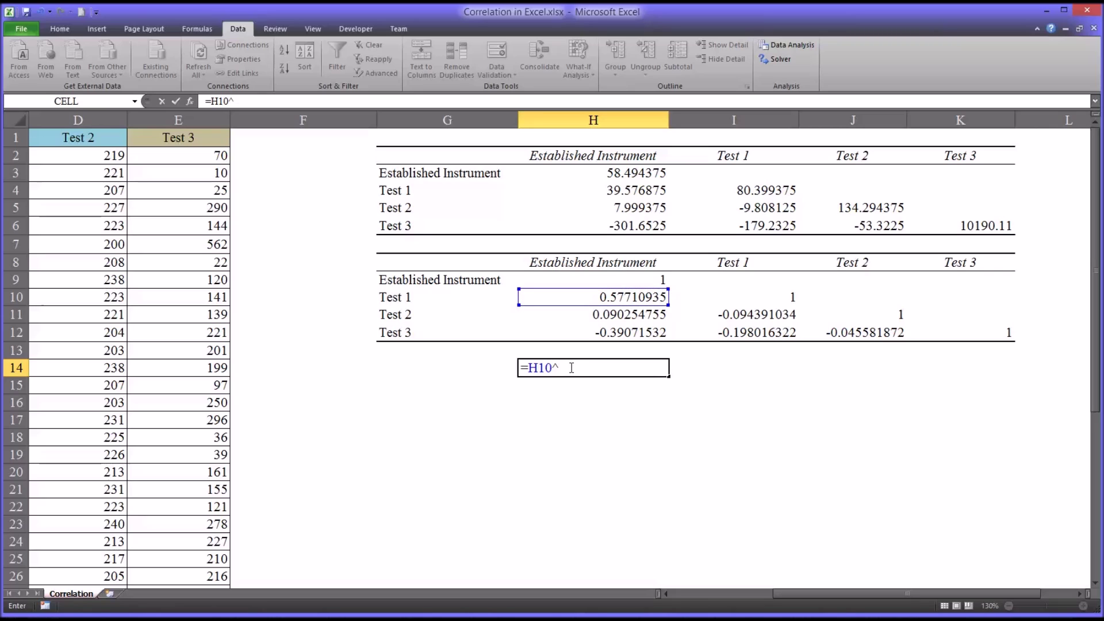
text(2)
key(Return)
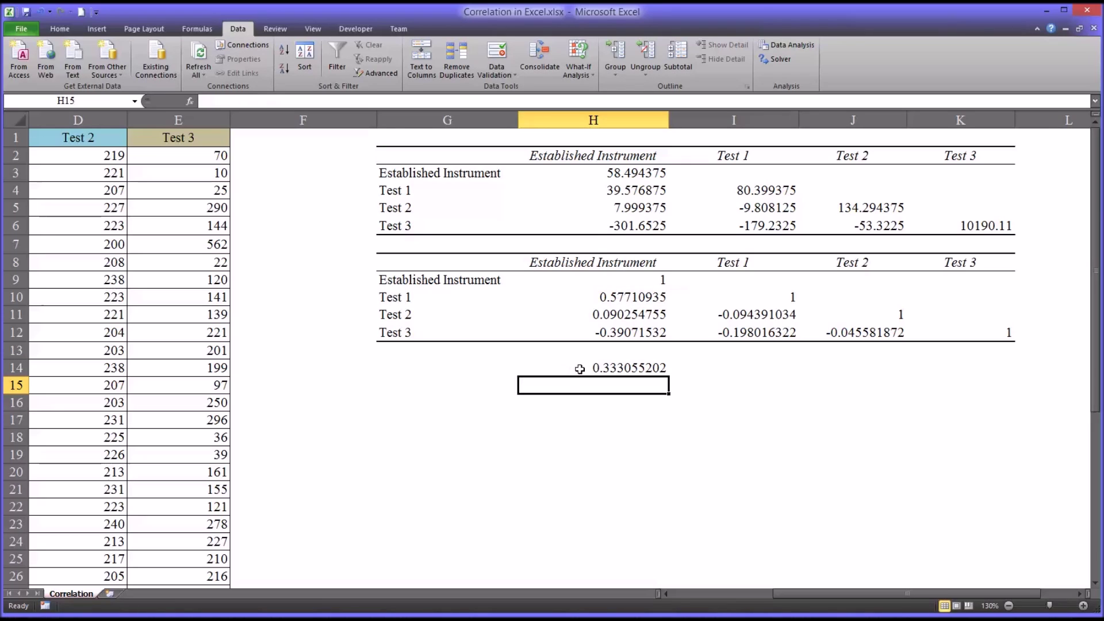
click(582, 369)
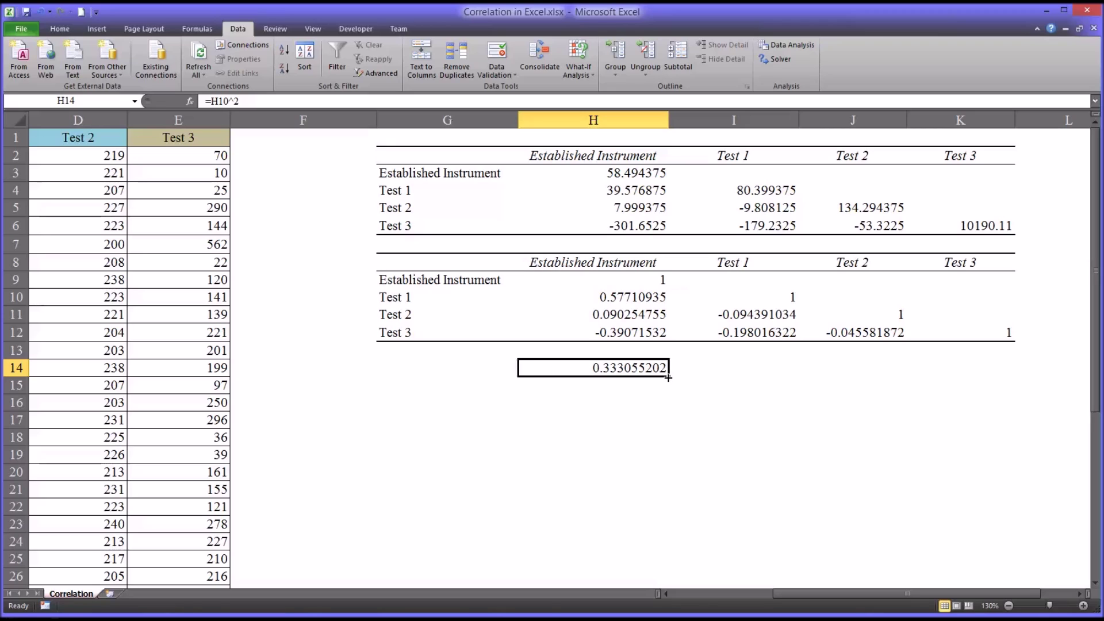
drag(668, 378, 665, 403)
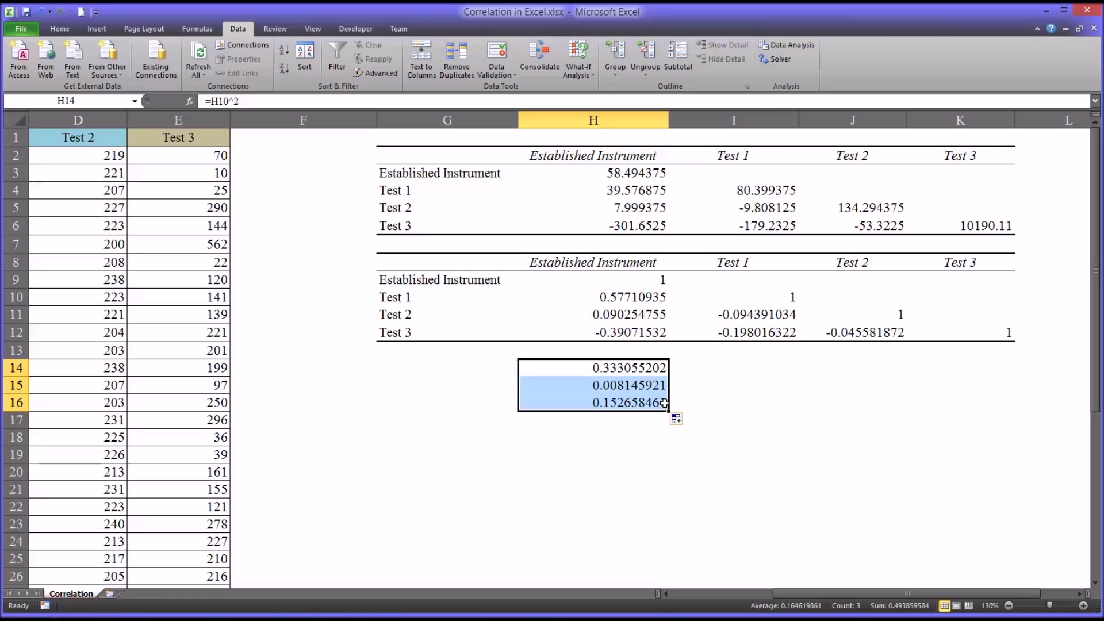
Verify H15 and H16 hold =H11^2 and =H12^2, giving 0.008145921 and 0.152658461
click(567, 385)
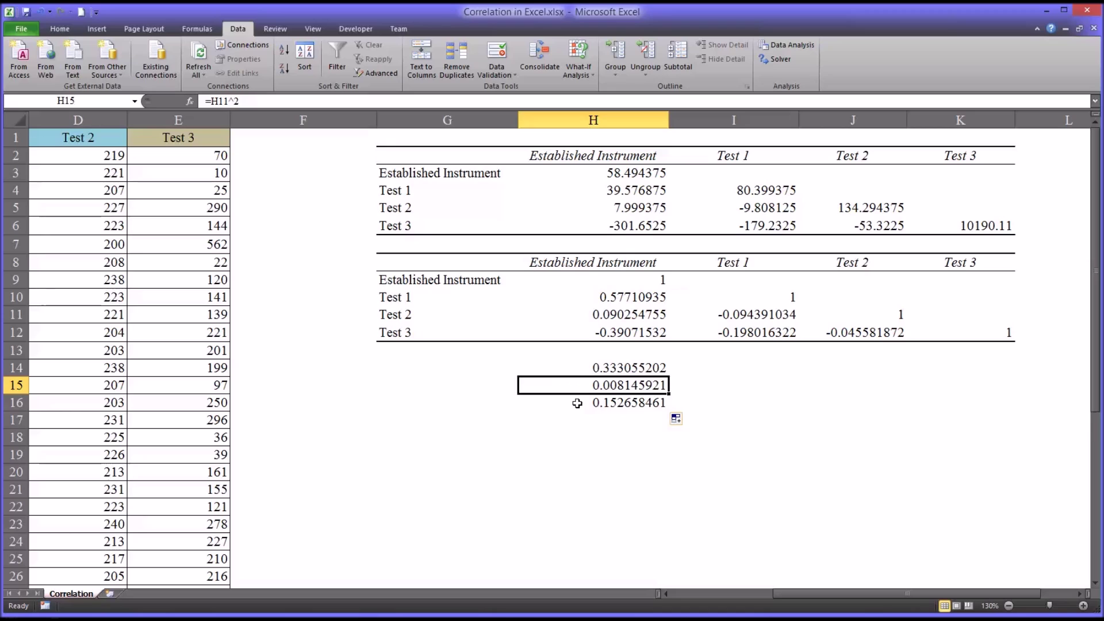
click(577, 403)
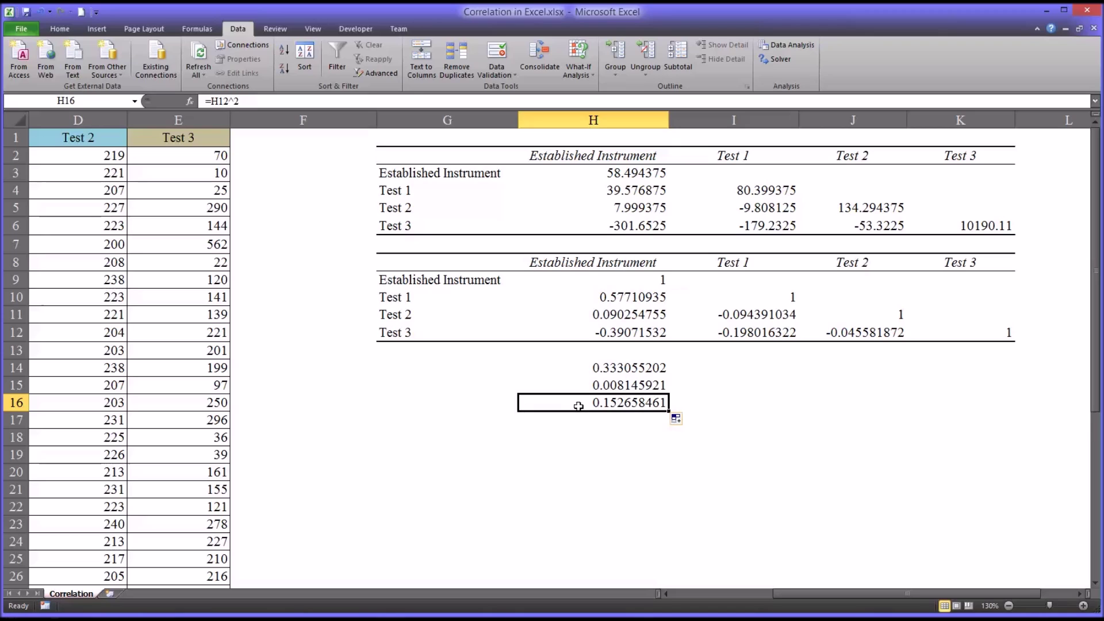
click(567, 332)
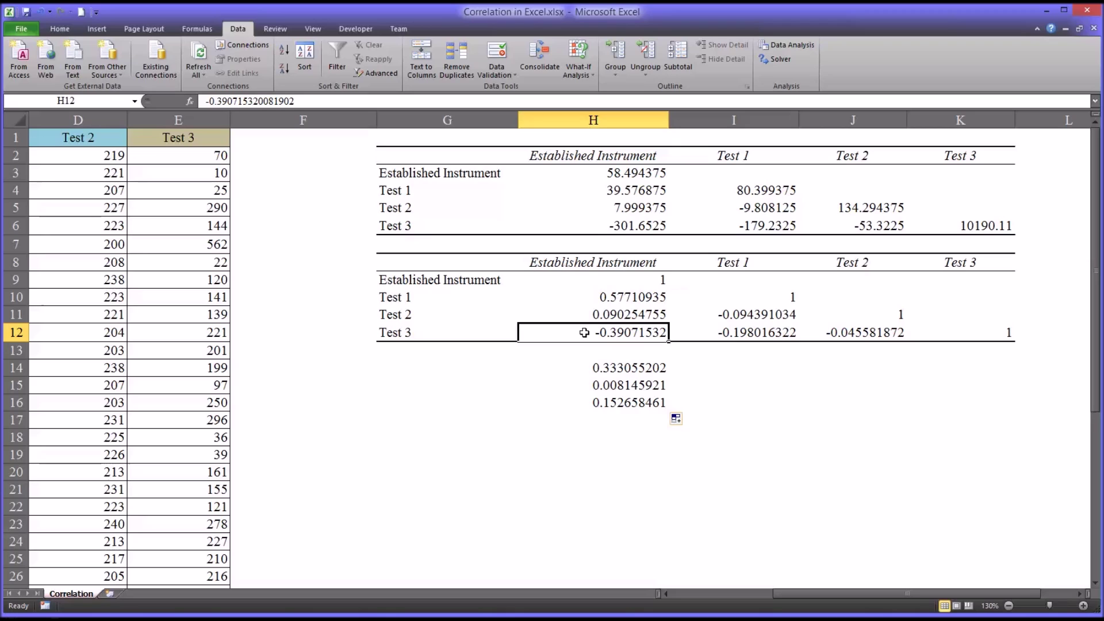
click(582, 404)
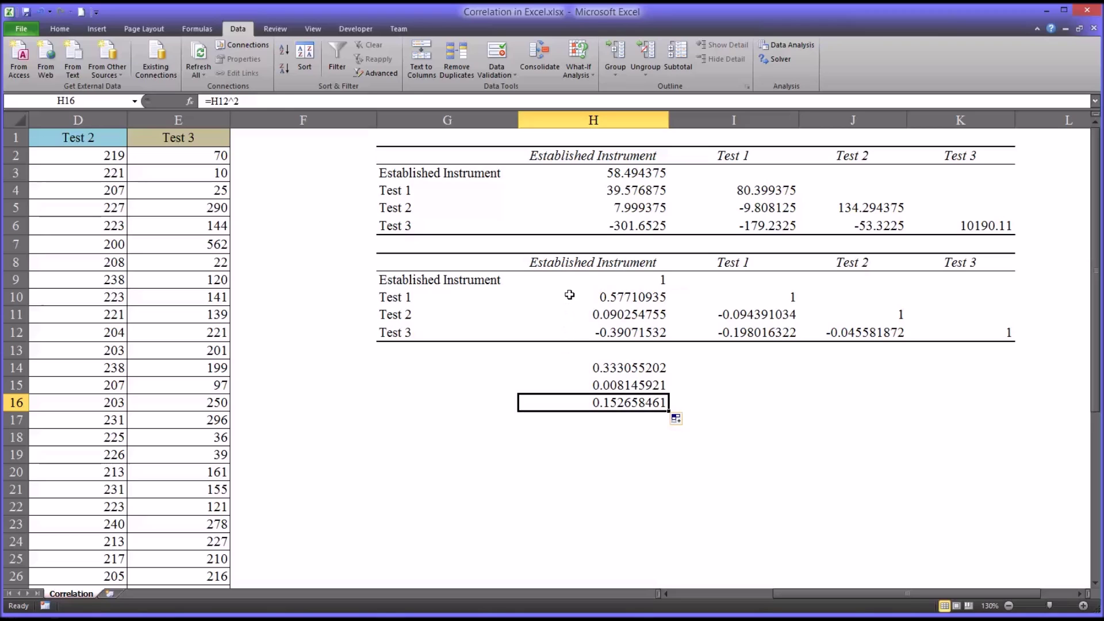
drag(569, 299, 580, 399)
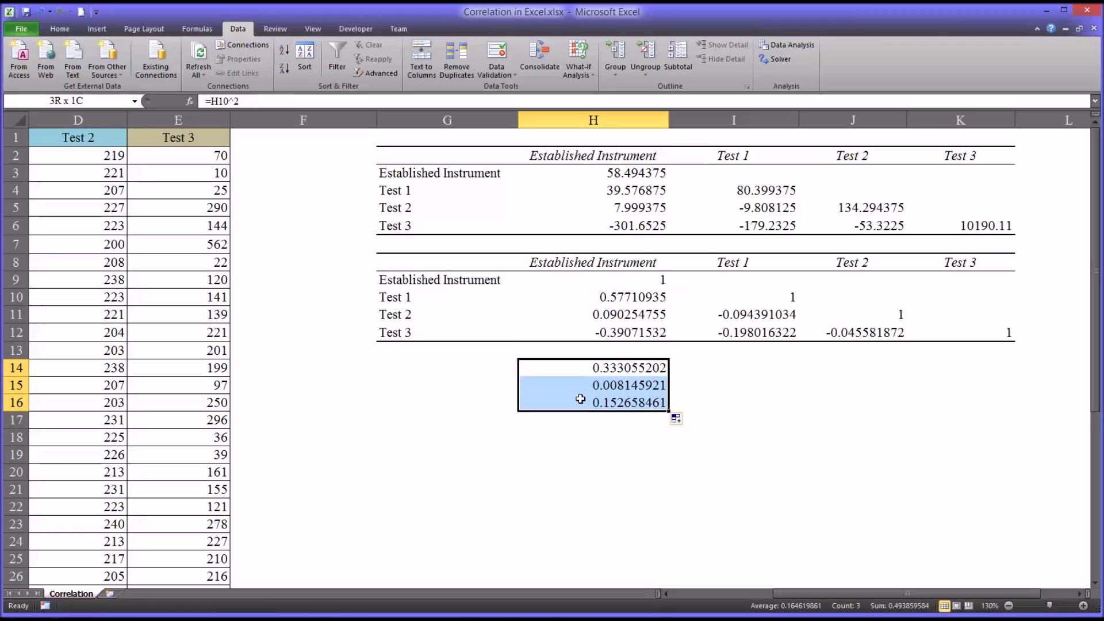
click(596, 436)
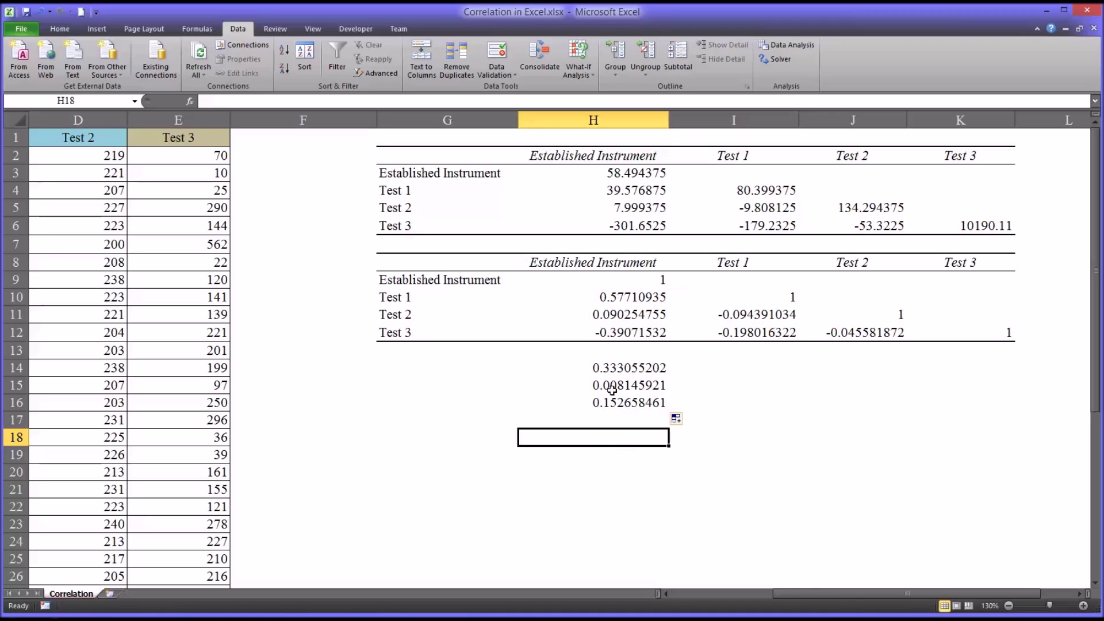